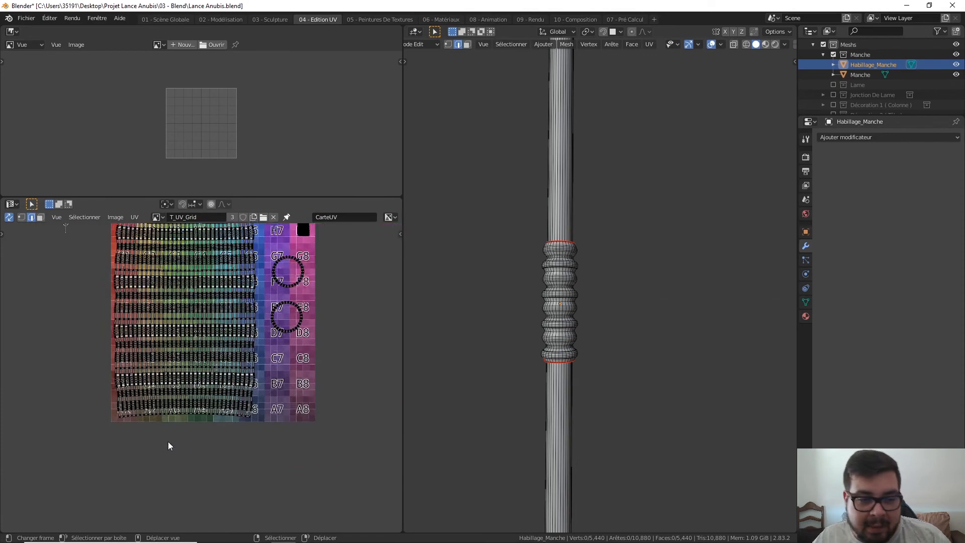
Examine the UV layout of Habillage_Manche and compare the handle mesh in the front and top views.
scroll(224, 442, down, 3)
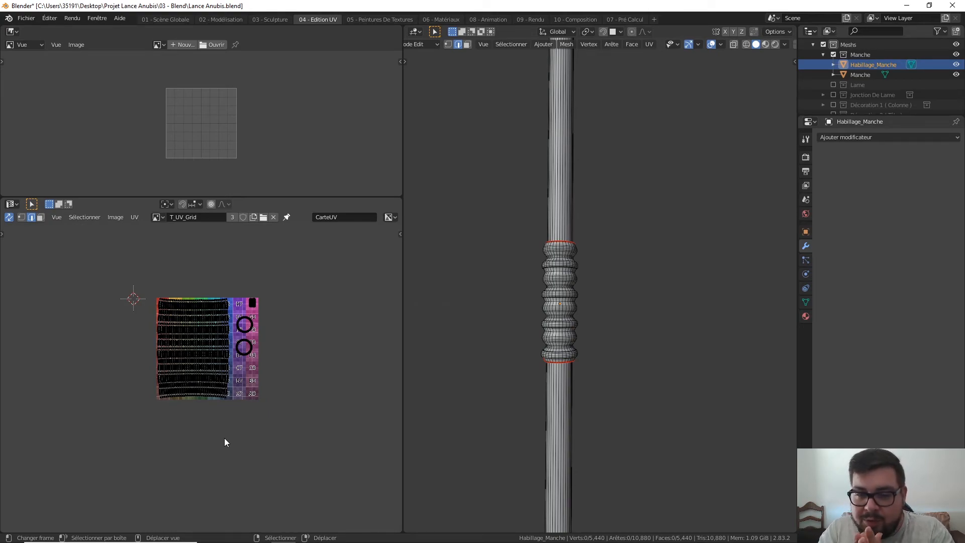
scroll(534, 372, down, 5)
key(KP_5)
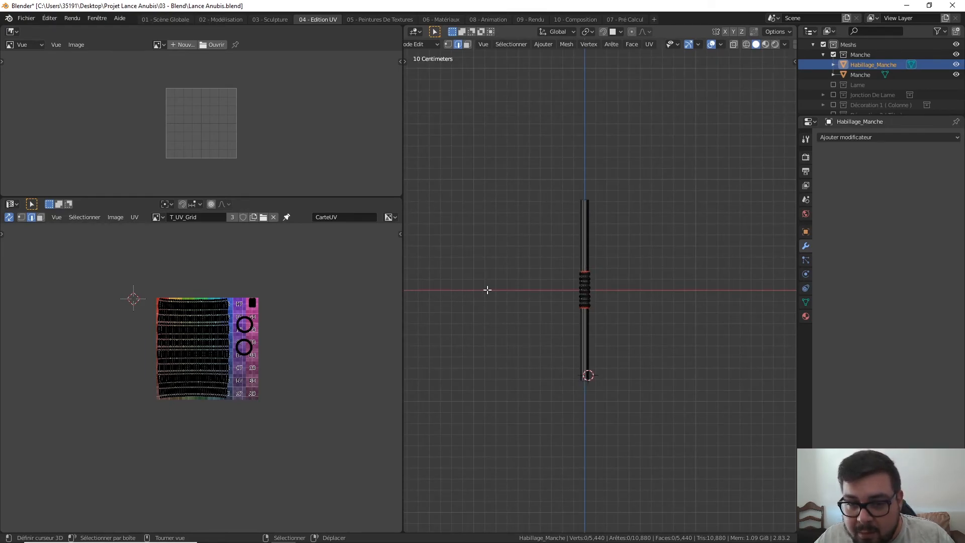
key(KP_7)
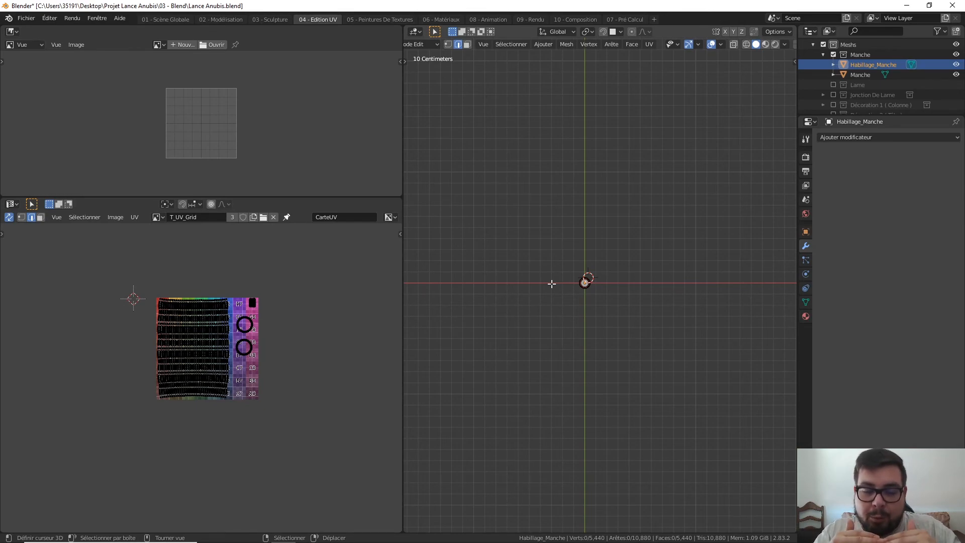
key(KP_1)
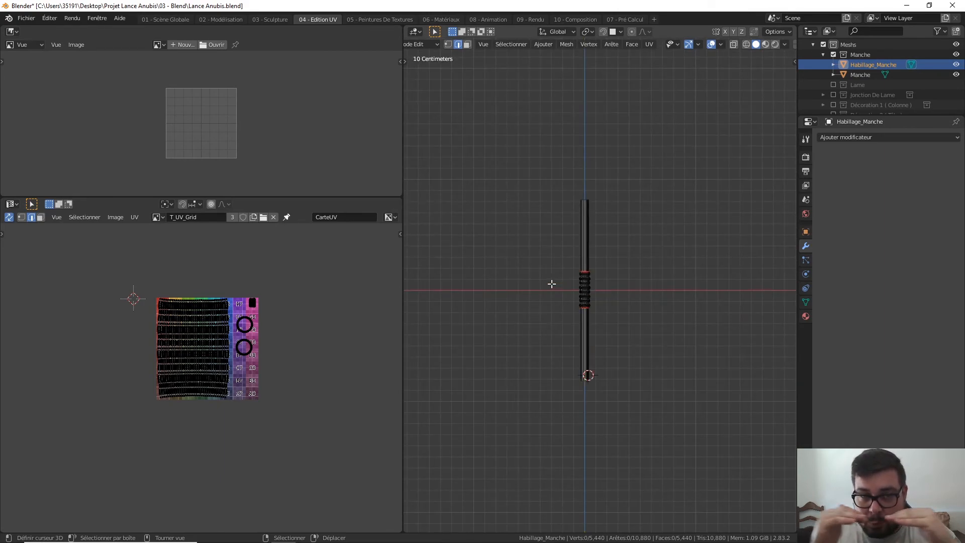
key(KP_7)
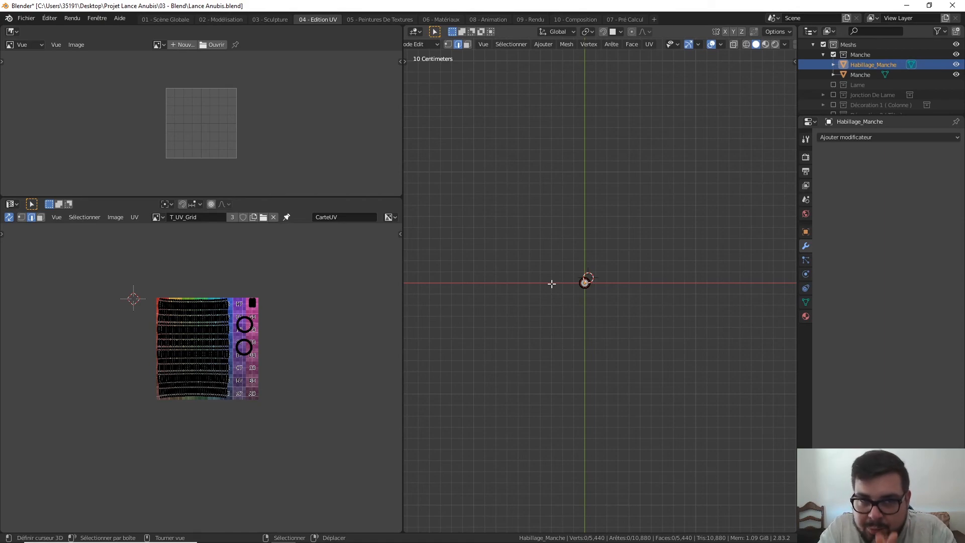
scroll(619, 383, up, 4)
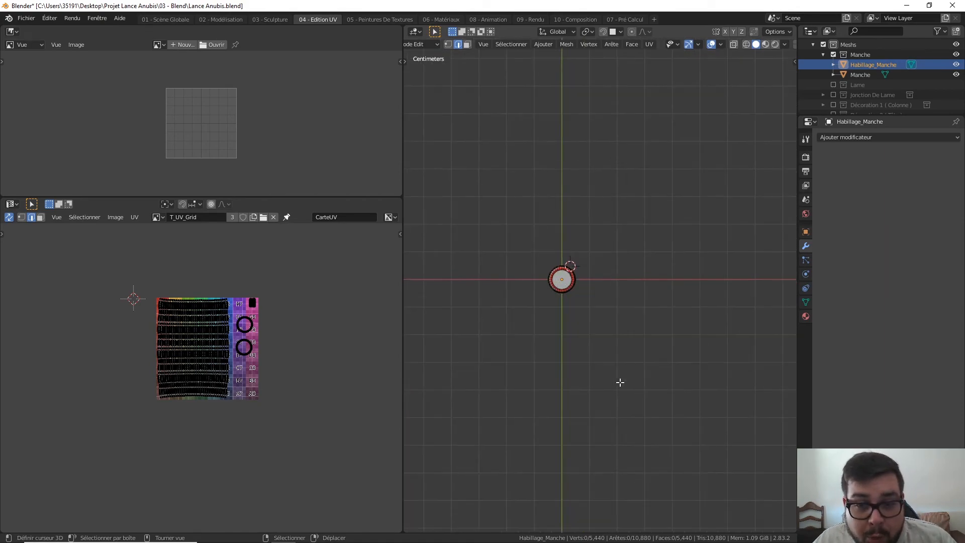
key(KP_1)
Inspect the seams around the lower end of the grip, including the vertical seam above the bottom ring.
scroll(618, 383, up, 3)
shift+middle_drag(588, 362, 627, 293)
scroll(611, 302, up, 2)
middle_drag(557, 344, 607, 300)
scroll(491, 322, up, 2)
shift+middle_drag(491, 322, 596, 299)
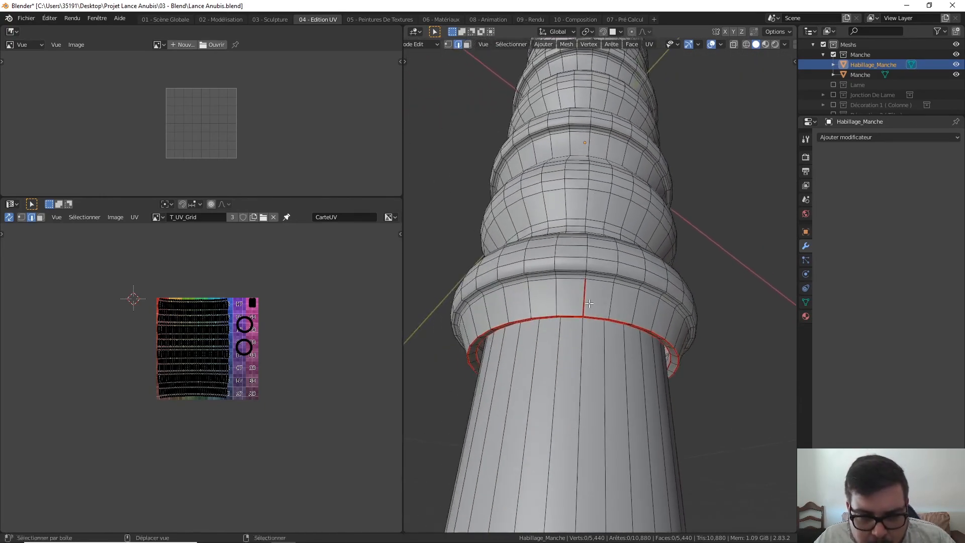
right_click(588, 299)
key(ctrl+e)
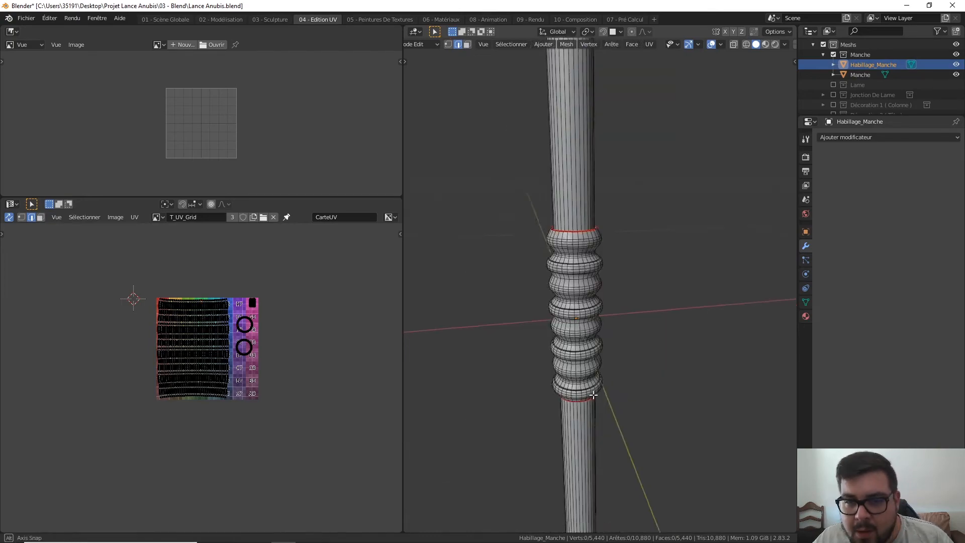
middle_drag(592, 395, 609, 323)
scroll(598, 319, up, 5)
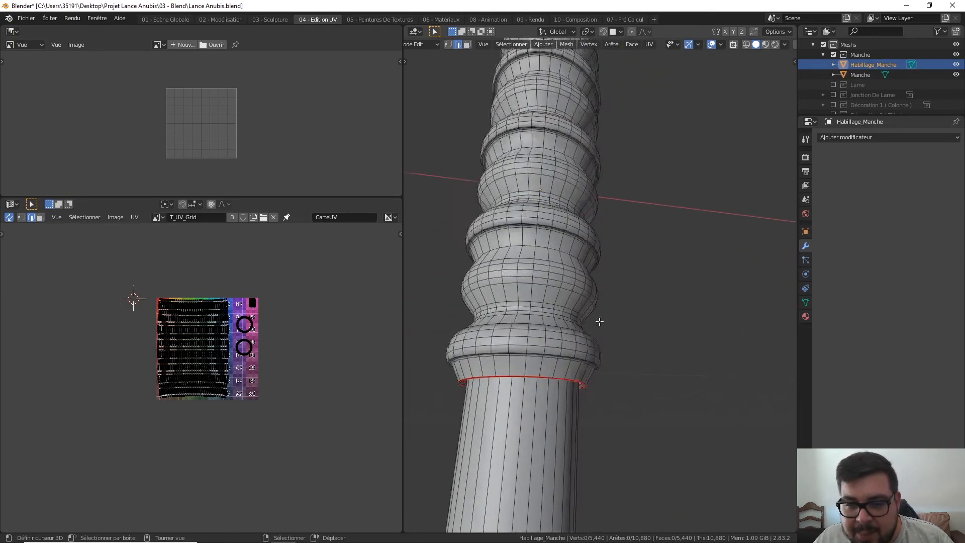
scroll(558, 334, down, 2)
key(KP_1)
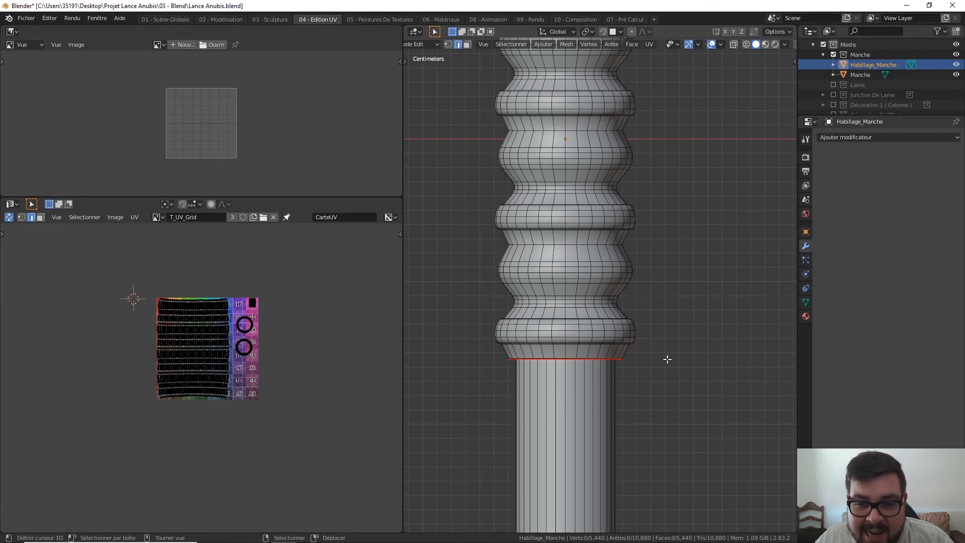
scroll(201, 417, up, 4)
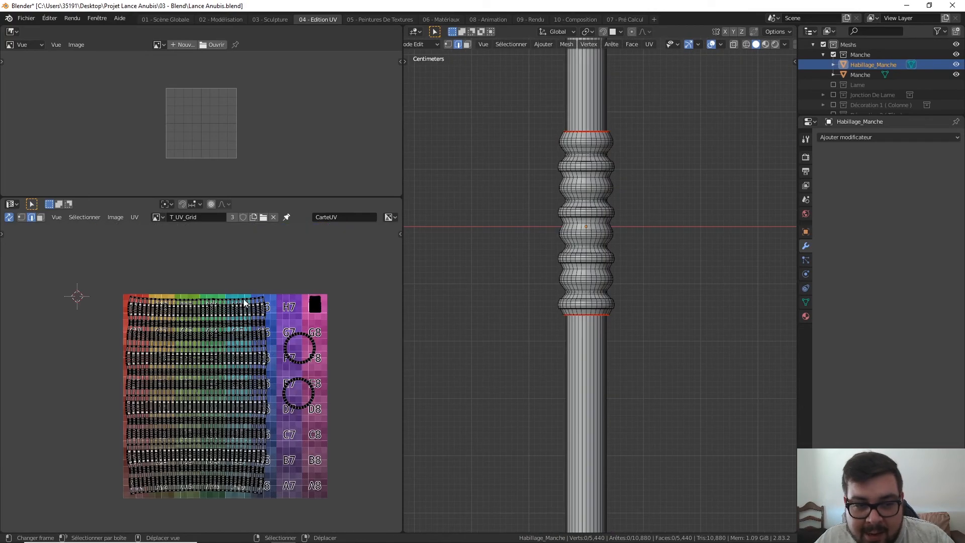
Select the whole upper border loop of the unwrapped grip island to check which end of the mesh it matches.
alt+click(243, 301)
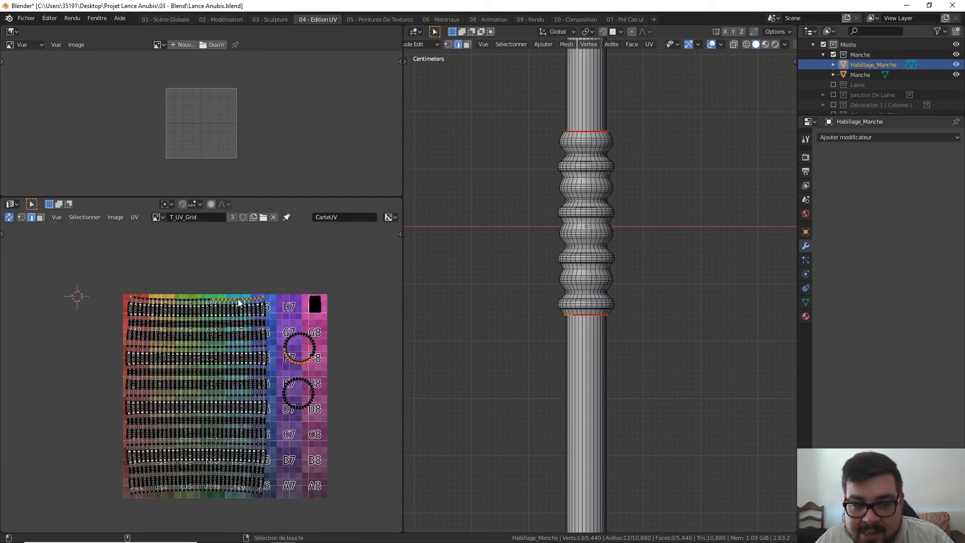
scroll(233, 305, up, 2)
middle_drag(229, 278, 231, 305)
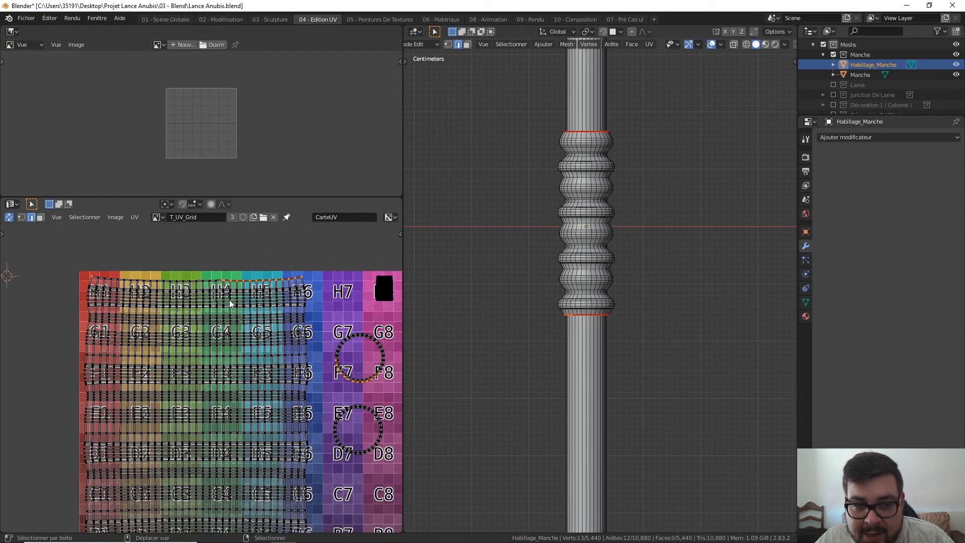
alt+shift+click(203, 283)
key(ctrl+z)
alt+shift+click(211, 281)
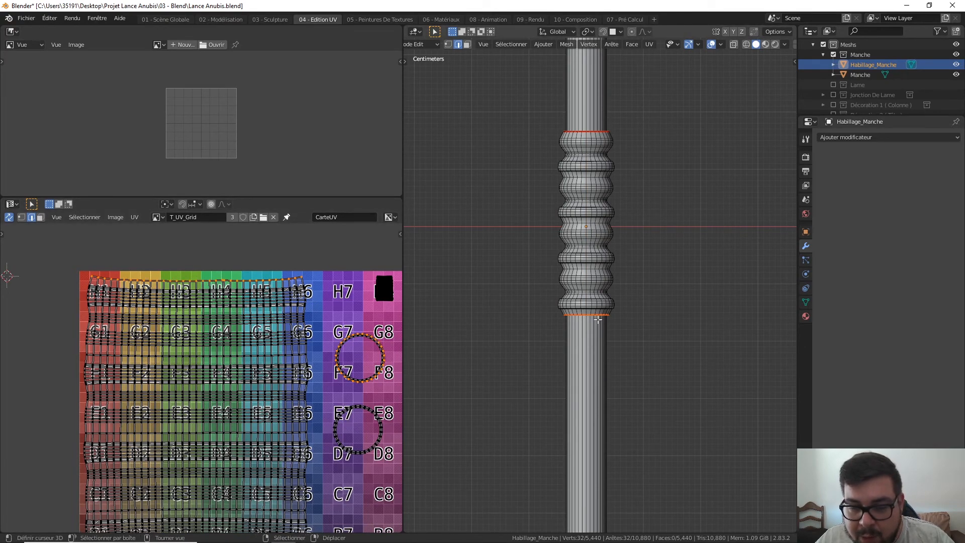
scroll(353, 315, down, 1)
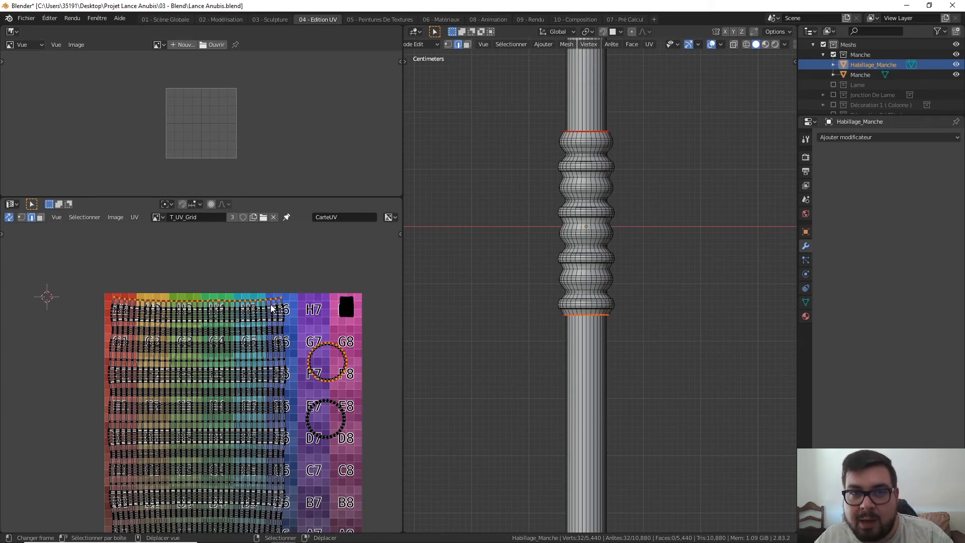
Rotate all UVs of Habillage_Manche by 180 degrees and clear the selection.
scroll(260, 316, down, 2)
key(alt+a)
text(ar)
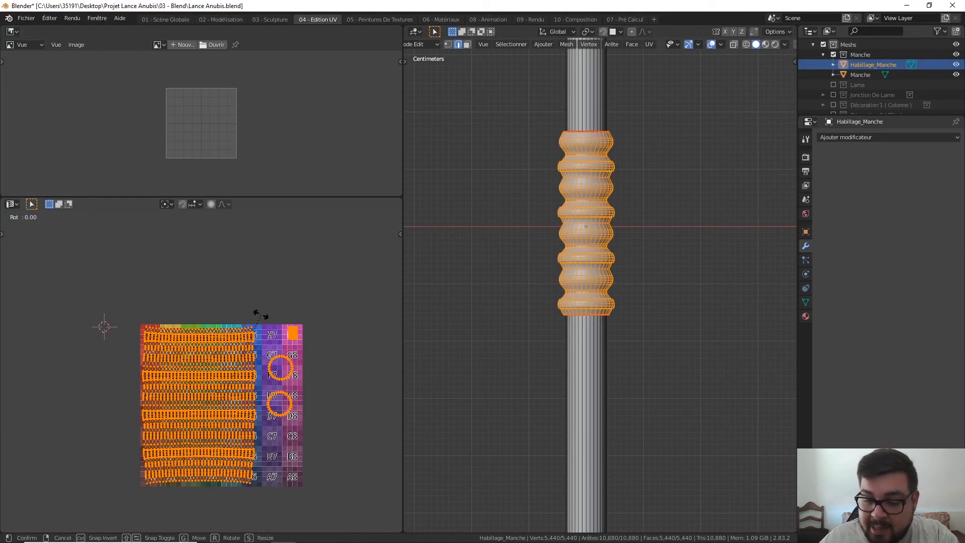
text(180)
key(Return)
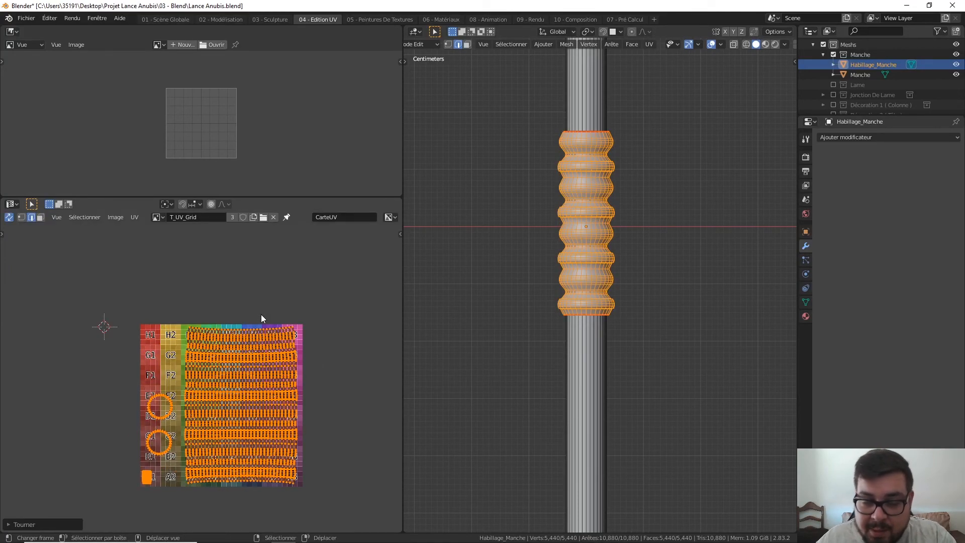
key(alt+a)
Select the complete bottom border loop of the unwrapped grip island and straighten it horizontally with Aligner Y.
middle_drag(282, 472, 225, 328)
scroll(236, 378, up, 5)
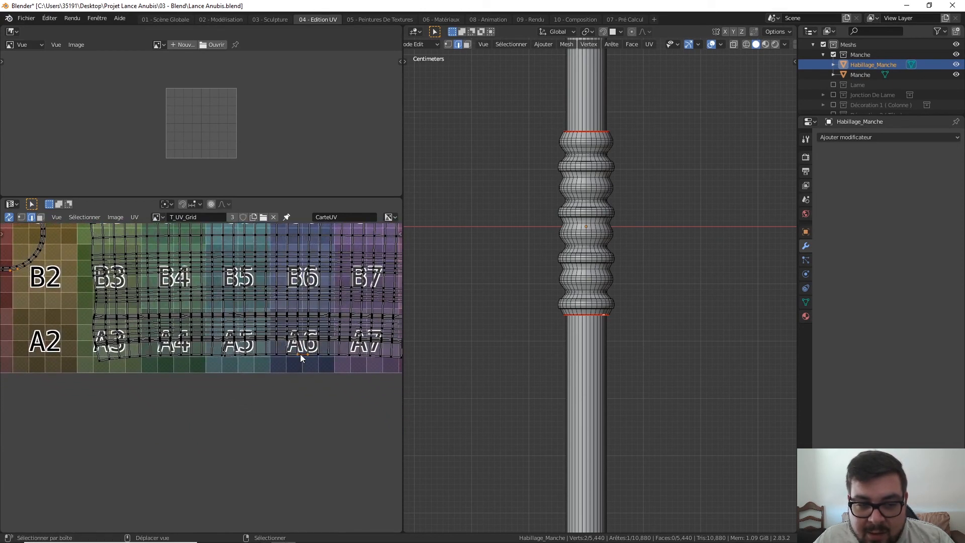
alt+click(206, 349)
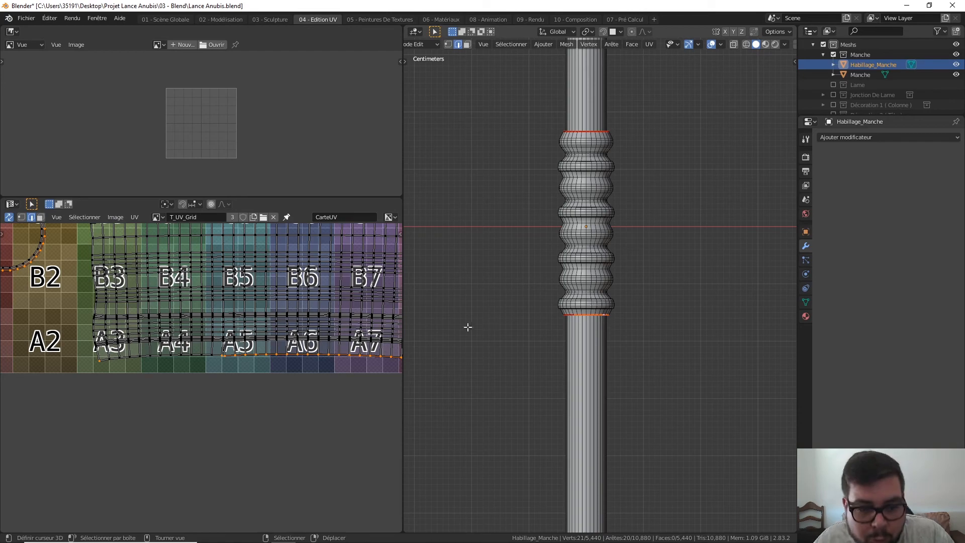
scroll(350, 358, down, 3)
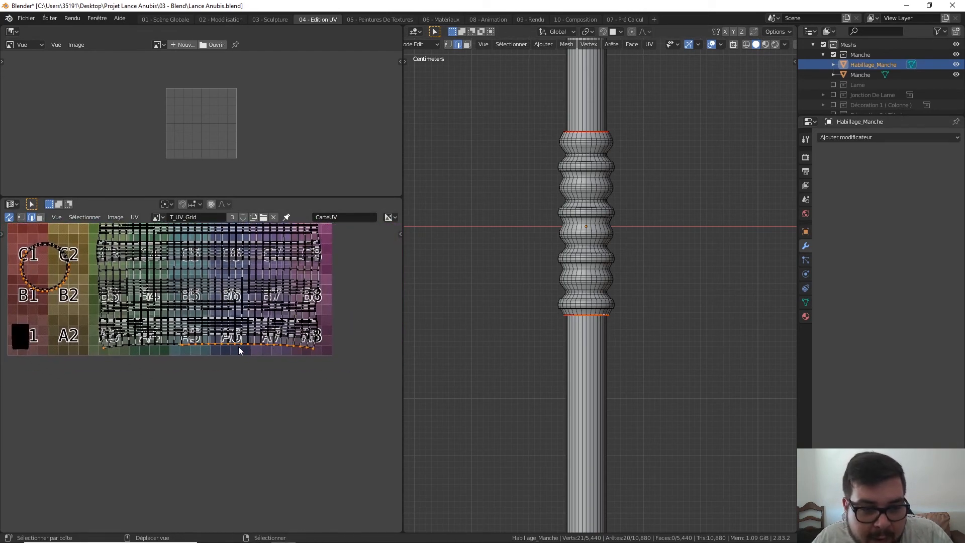
scroll(236, 347, up, 2)
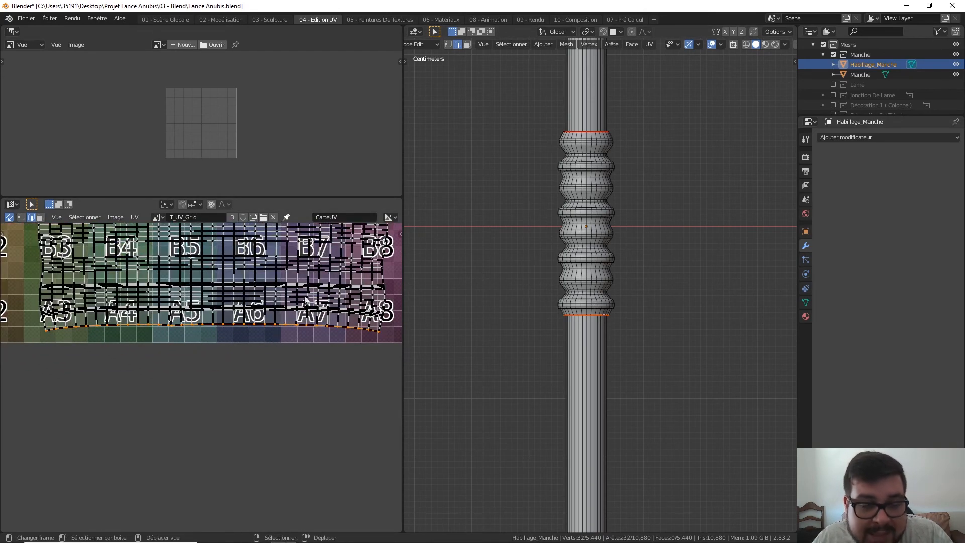
scroll(253, 326, down, 3)
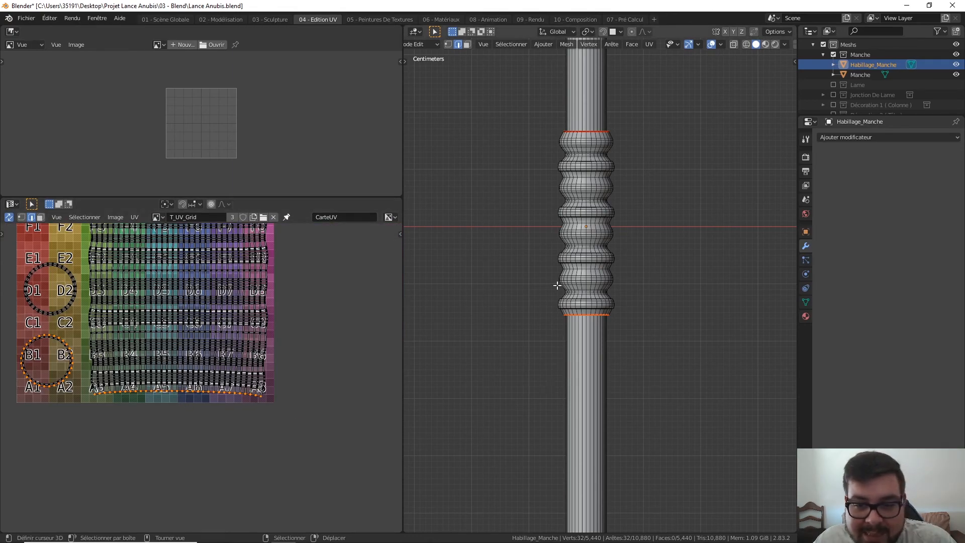
scroll(580, 313, up, 4)
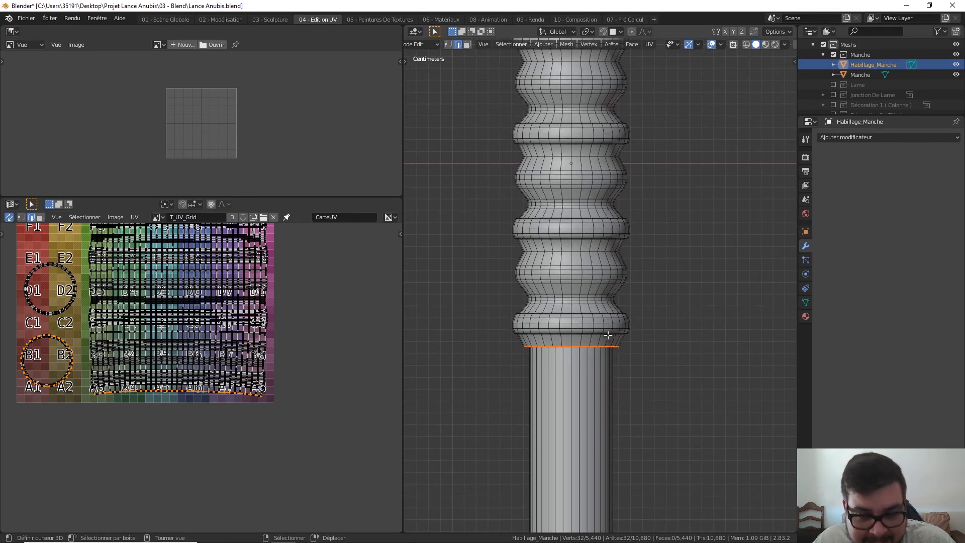
click(135, 217)
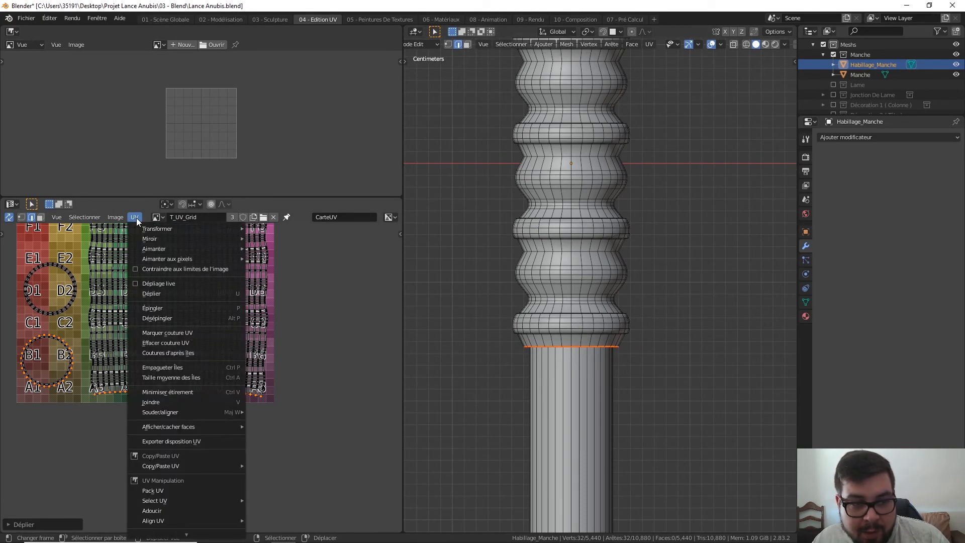
click(134, 215)
click(136, 216)
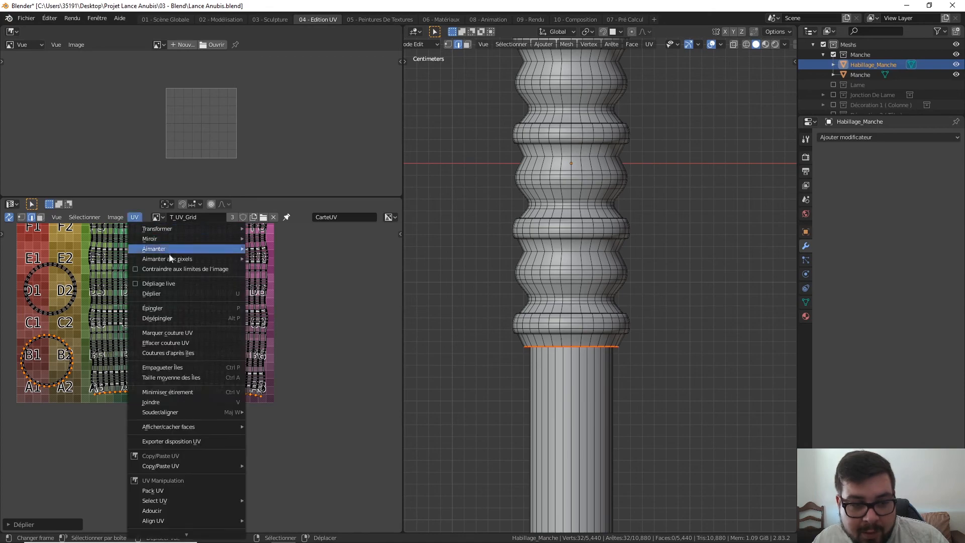
mouse_move(181, 413)
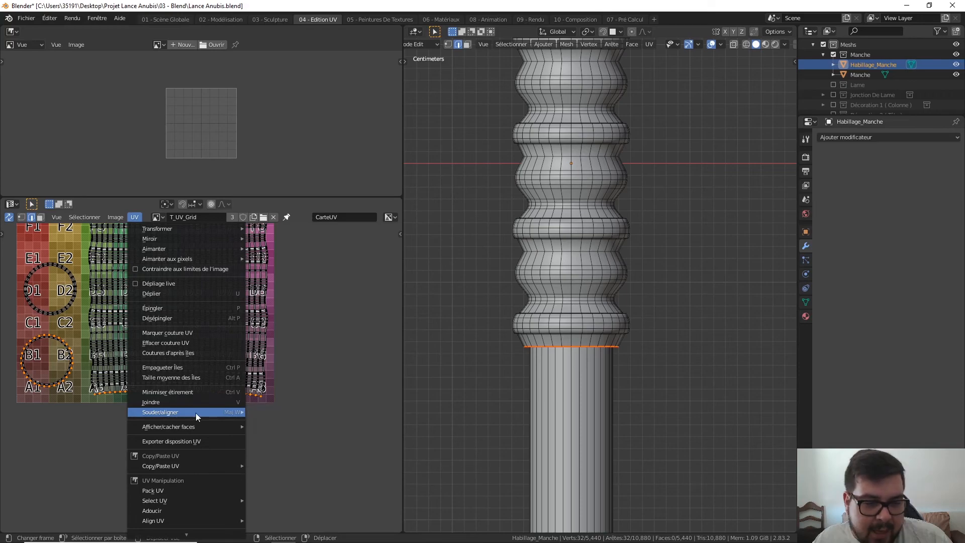
click(287, 483)
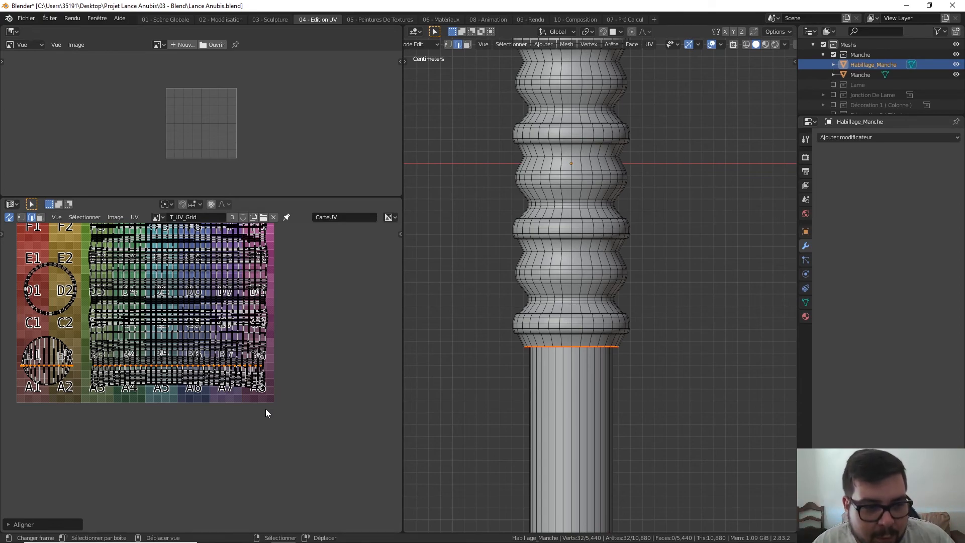
Select the next edge loop above the grip's bottom seam on the mesh and straighten its UVs with Aligner Y.
scroll(208, 399, up, 5)
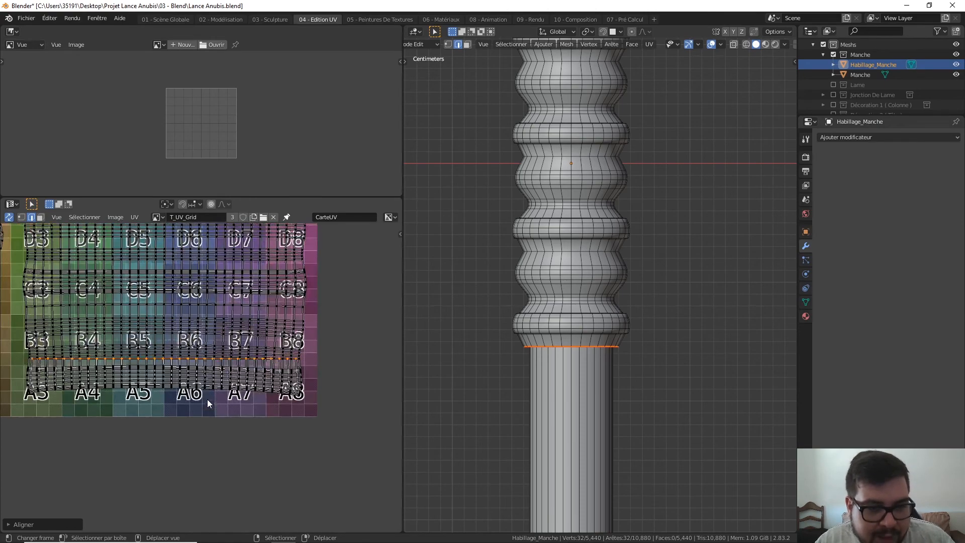
middle_drag(252, 390, 313, 385)
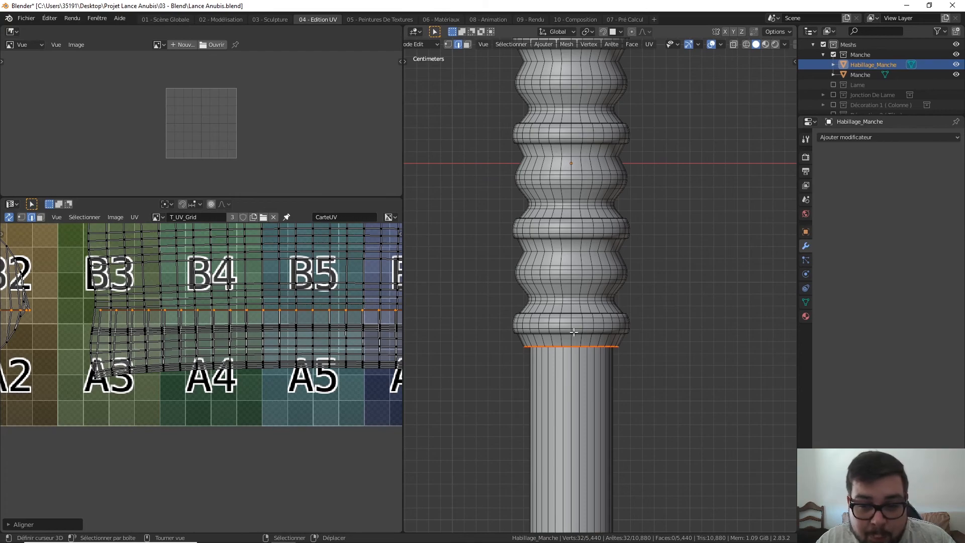
scroll(566, 334, up, 2)
middle_drag(567, 336, 606, 299)
click(606, 299)
alt+click(605, 299)
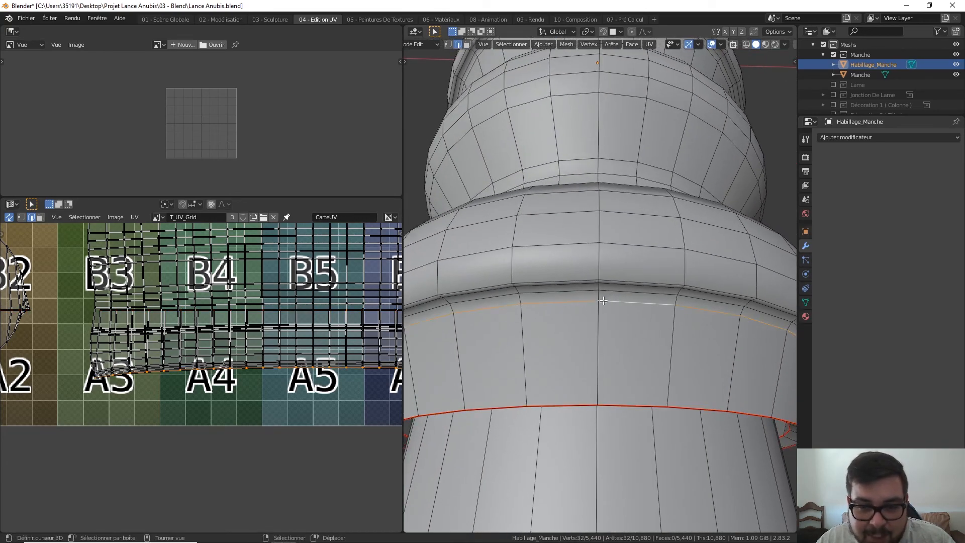
scroll(151, 302, down, 3)
click(134, 217)
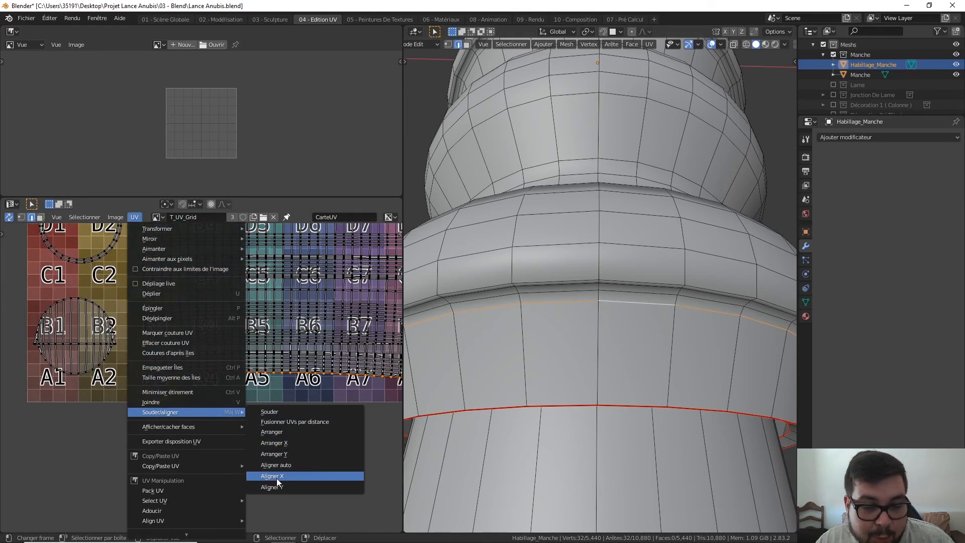
click(282, 486)
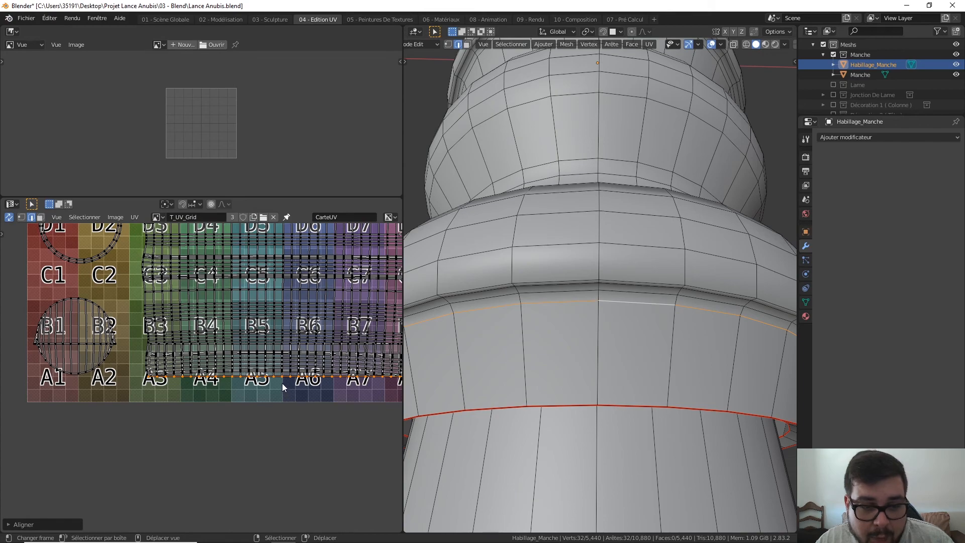
Select the next edge loop above the grip's bottom seam, just under the lowest ring, and add Aligner Y to the Quick Favorites.
alt+click(578, 290)
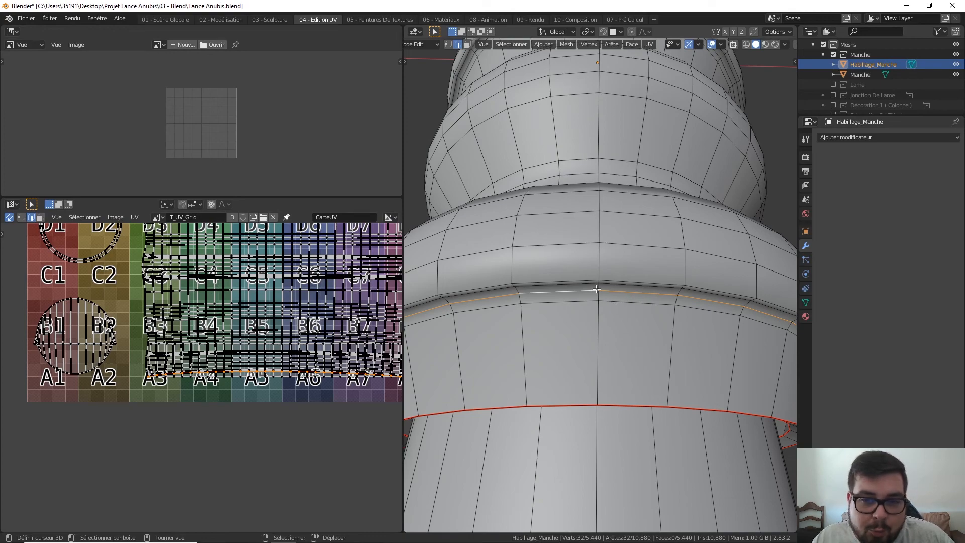
scroll(597, 290, down, 4)
middle_drag(597, 290, 593, 330)
scroll(592, 330, down, 3)
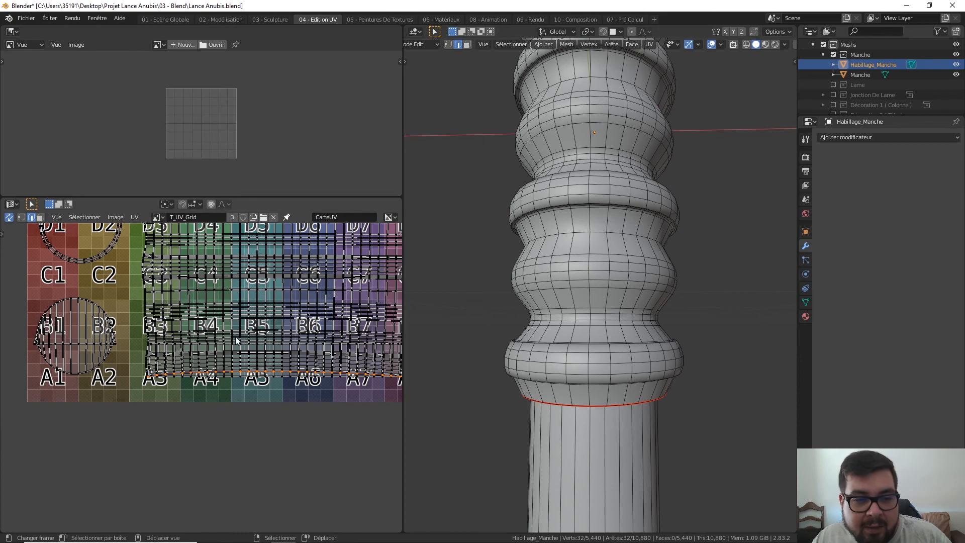
scroll(260, 337, up, 1)
middle_drag(256, 333, 228, 319)
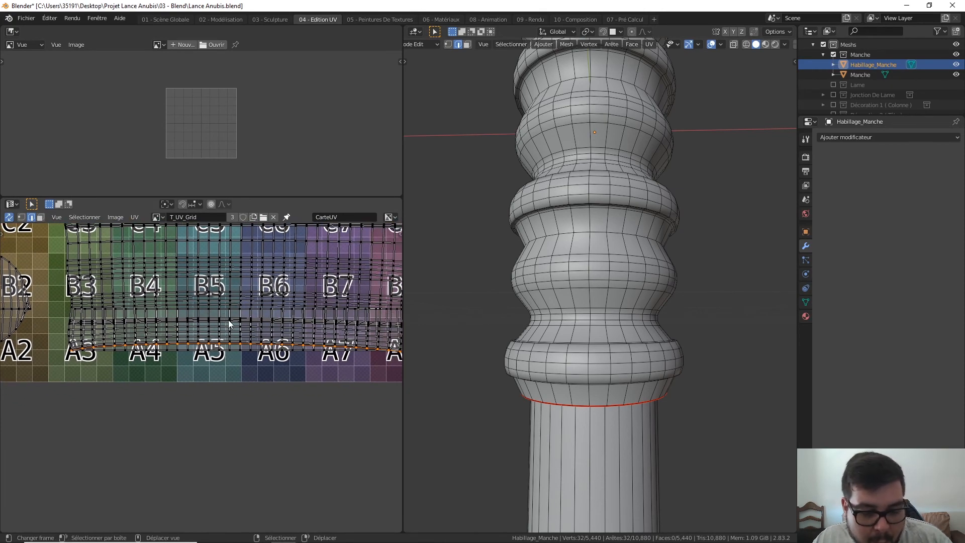
click(131, 218)
mouse_move(201, 412)
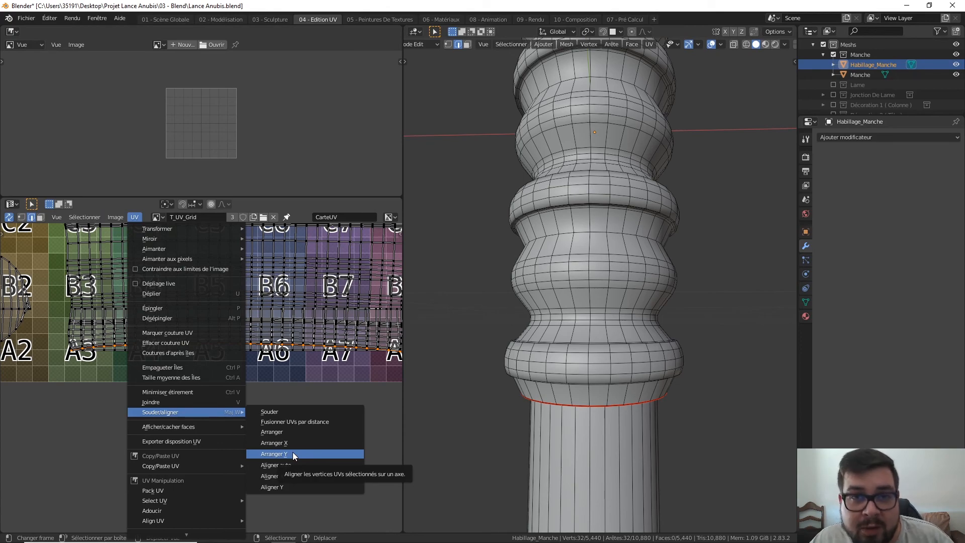
right_click(283, 487)
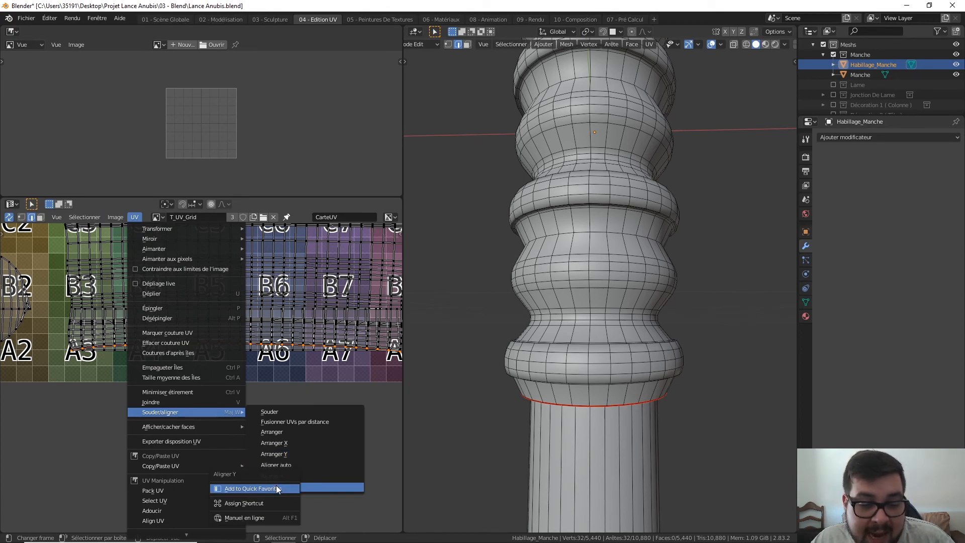
click(276, 486)
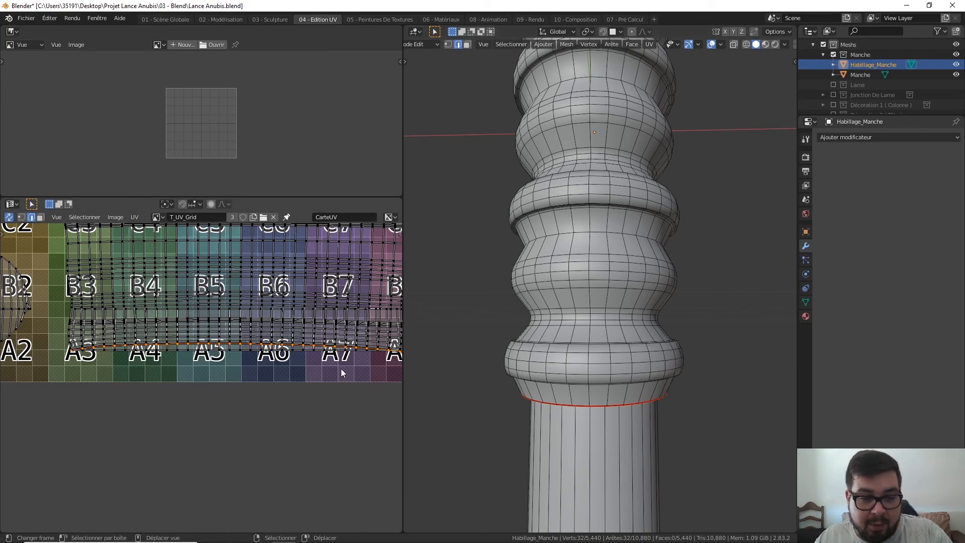
Straighten the UVs of the selected loop and of the groove loop just above it with Aligner Y.
key(q)
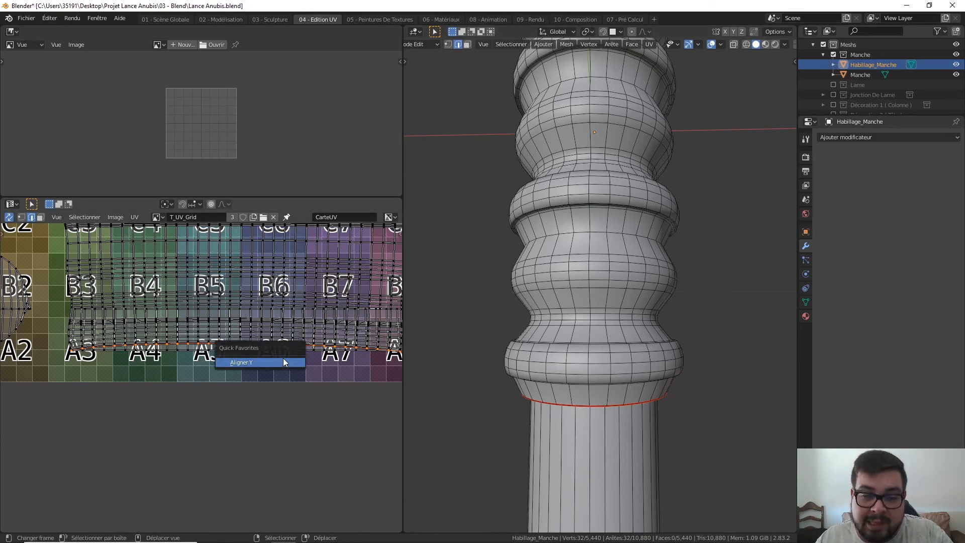
click(282, 359)
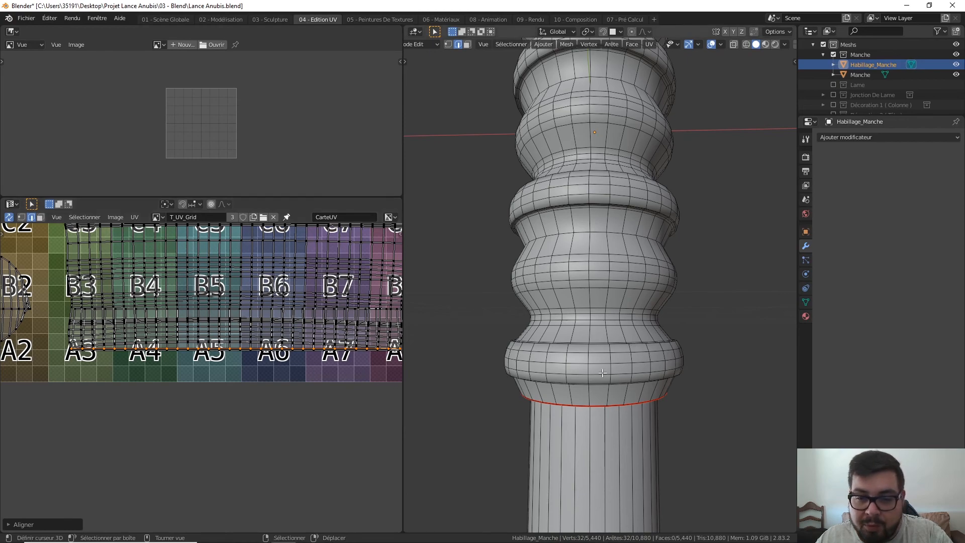
scroll(603, 347, up, 4)
middle_drag(579, 301, 577, 227)
scroll(579, 287, up, 2)
alt+click(548, 80)
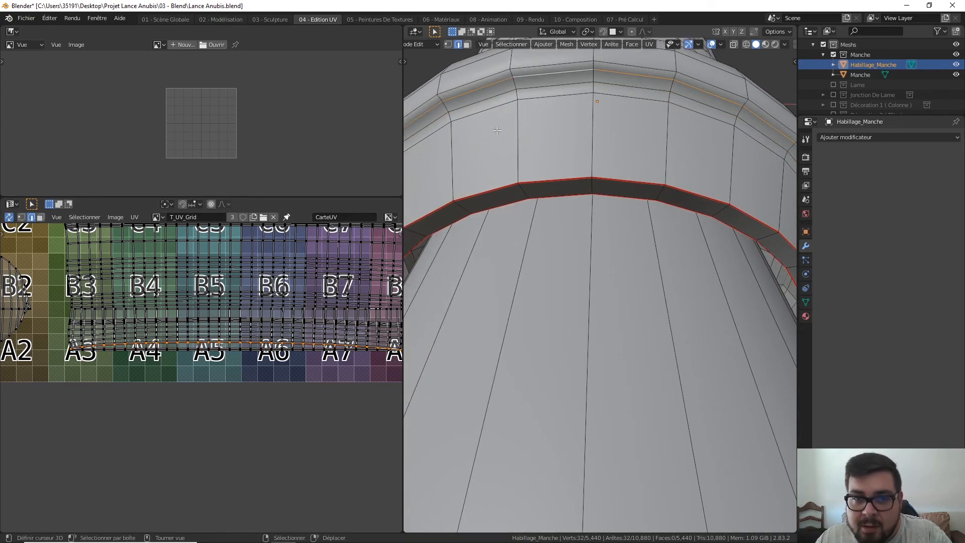
key(q)
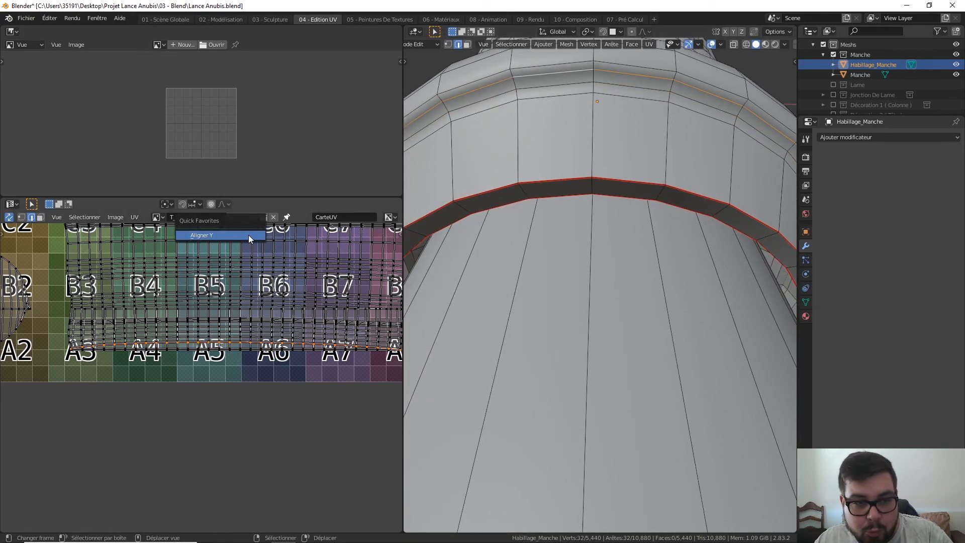
click(248, 234)
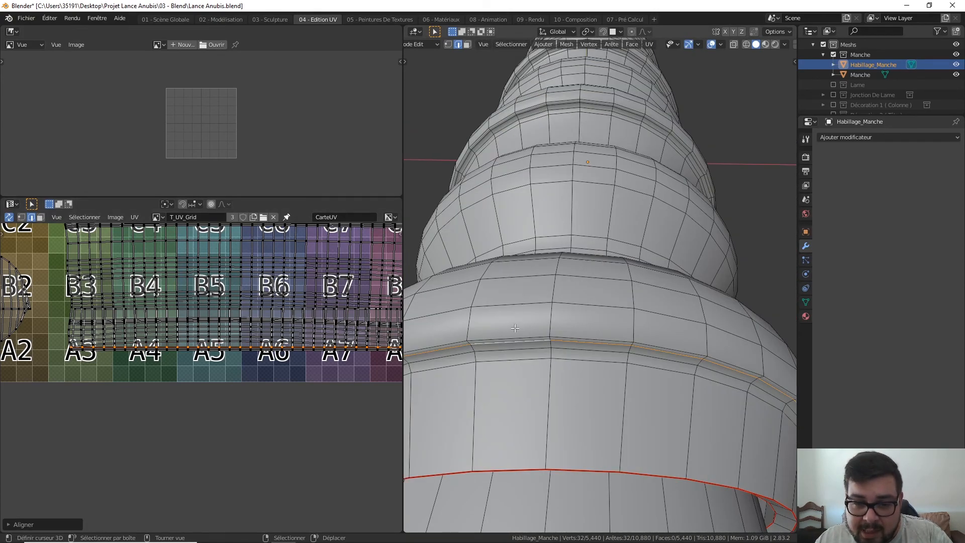
Straighten the UVs of the lowest ring's bottom edge loop and of the loop above it with Aligner Y.
key(alt+a)
alt+right_click(512, 335)
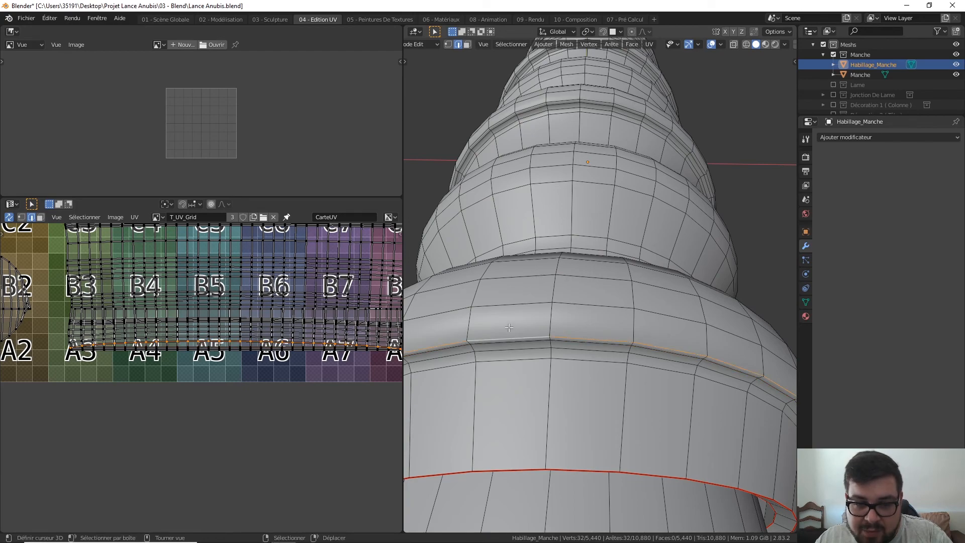
key(q)
click(297, 336)
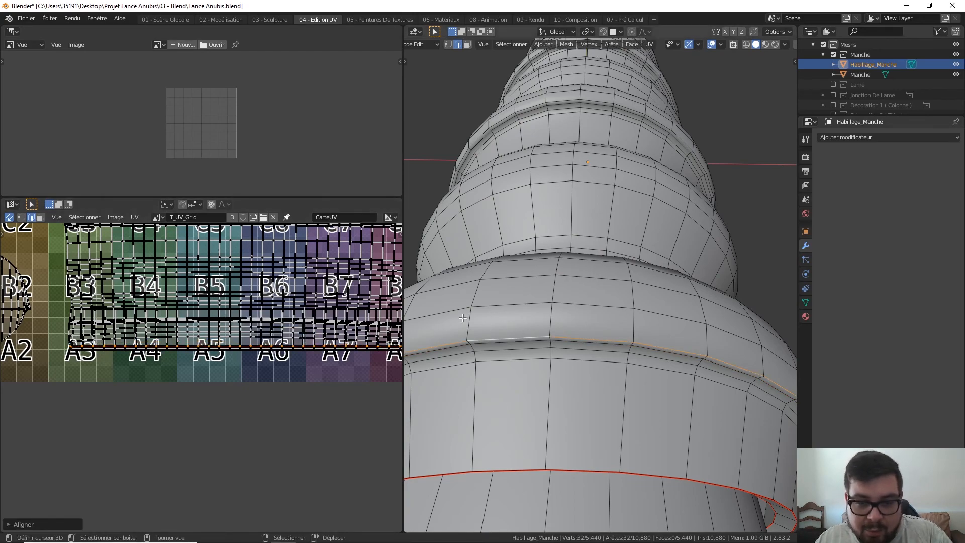
key(alt+a)
alt+right_click(512, 304)
key(q)
click(281, 333)
Straighten the UVs of the two edge loops across the upper half of the lowest ring with Aligner Y.
key(n)
alt+right_click(516, 277)
key(q)
click(284, 308)
middle_drag(510, 326, 511, 355)
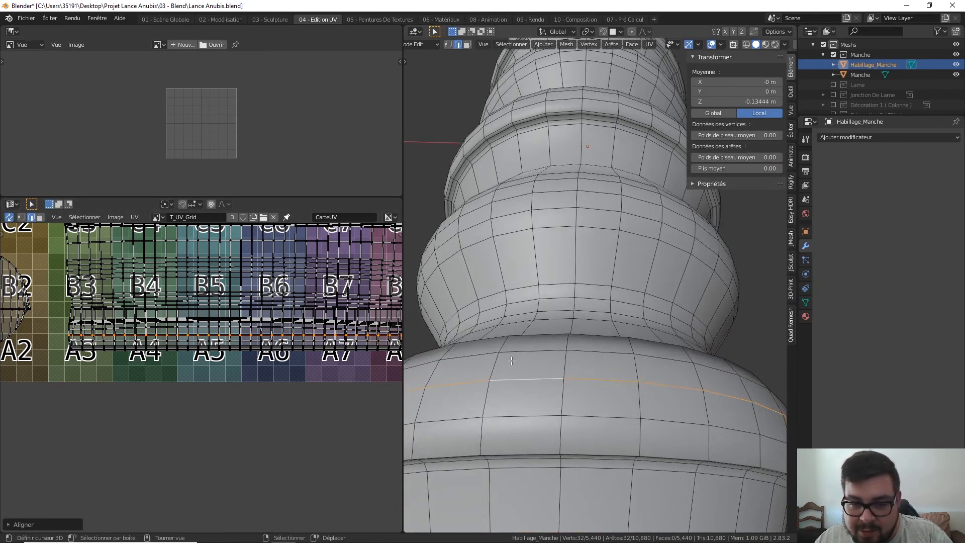
alt+right_click(511, 352)
key(q)
click(344, 357)
Select the edge loop along the top rim of the lowest ring and straighten its UVs with Aligner Y.
middle_drag(553, 397, 563, 303)
right_click(548, 368)
right_click(548, 356)
alt+right_click(548, 356)
key(q)
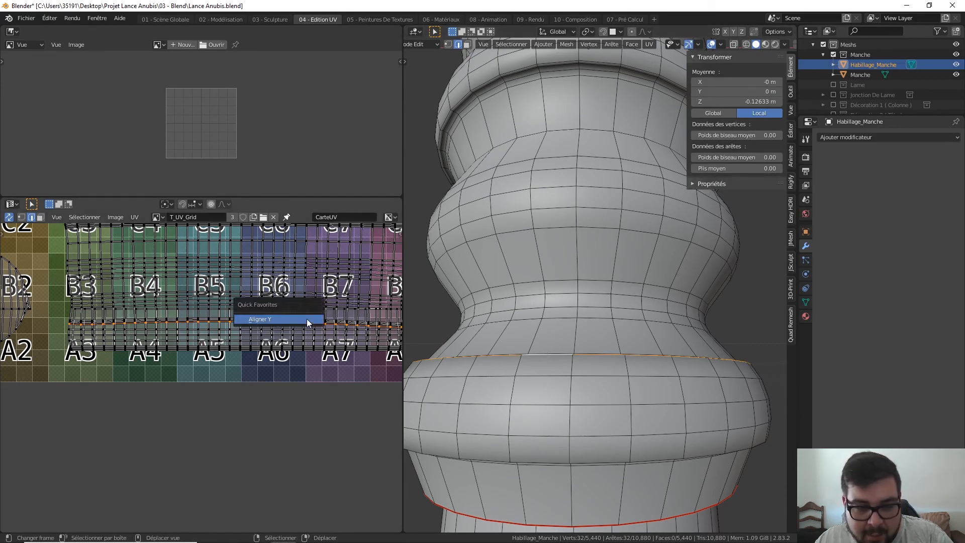
click(306, 318)
Straighten the UVs of the three tightly spaced edge loops in the groove above the lowest ring with Aligner Y, one by one.
mouse_move(502, 371)
middle_down()
mouse_move(504, 406)
mouse_move(507, 374)
middle_up()
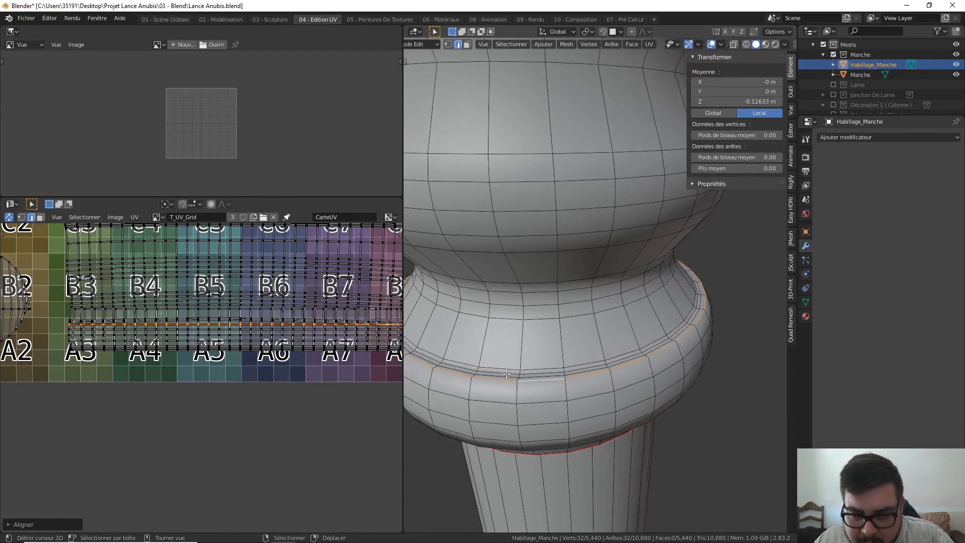
alt+right_click(503, 374)
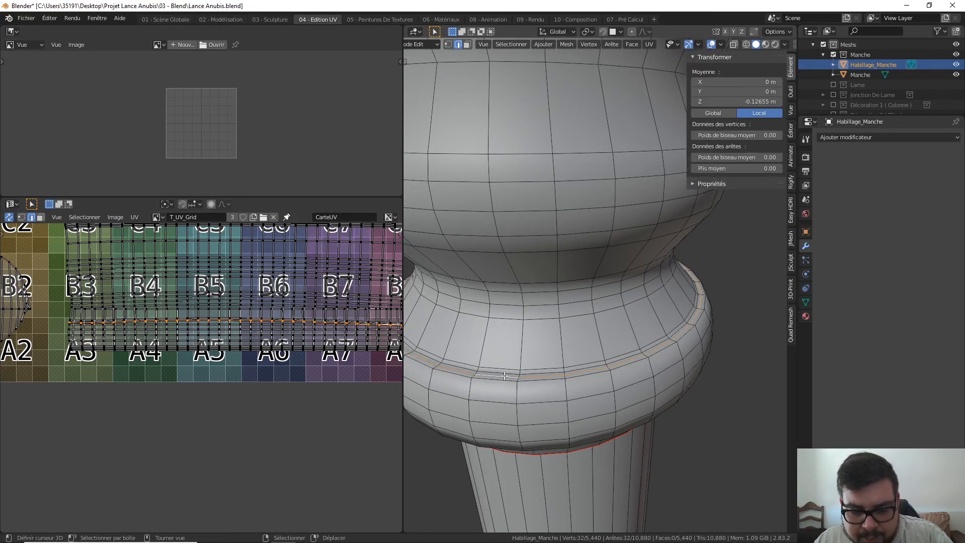
key(q)
click(302, 335)
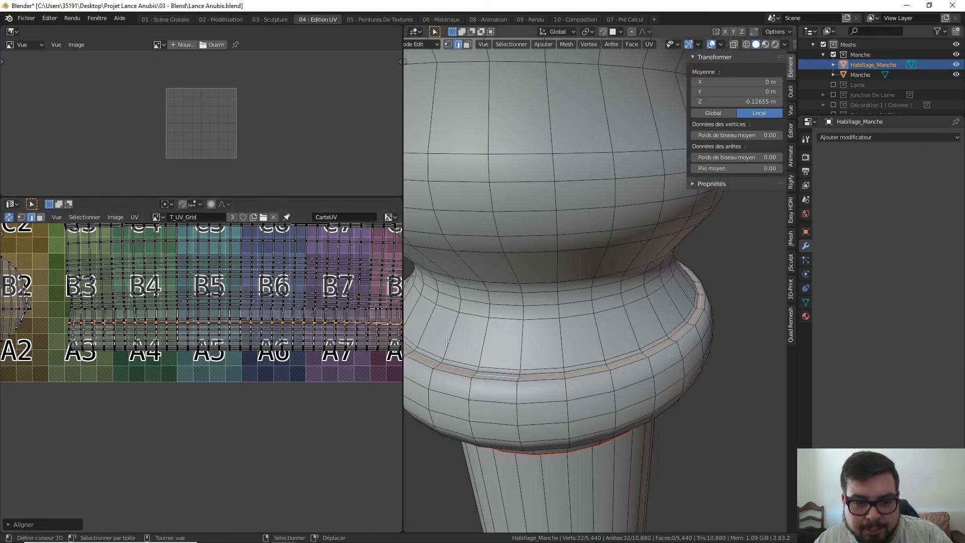
alt+right_click(482, 367)
key(q)
click(316, 336)
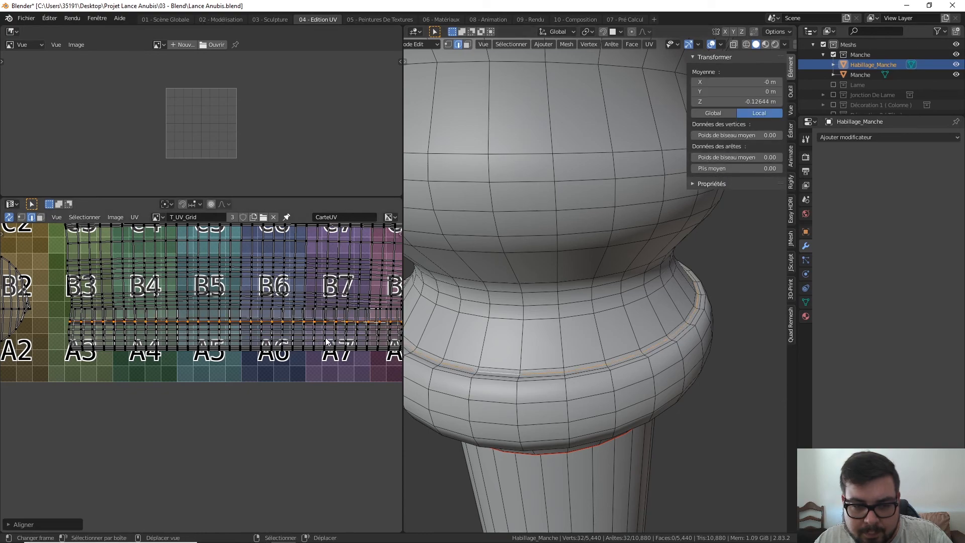
alt+right_click(495, 359)
key(q)
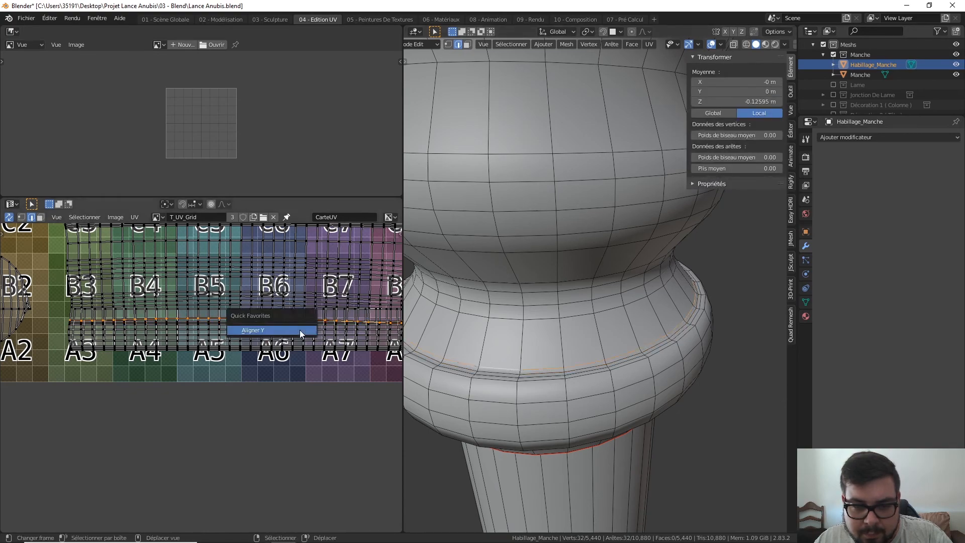
click(300, 333)
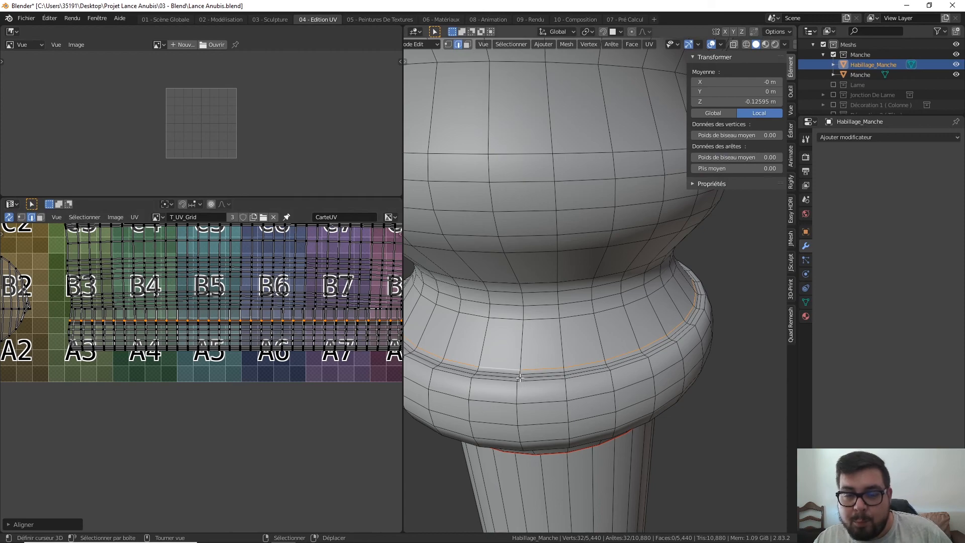
Select the vertical border loop on the right side of the grip's UV island and add Aligner X to the Quick Favorites.
scroll(305, 364, up, 3)
middle_drag(291, 333, 110, 400)
middle_drag(386, 329, 238, 347)
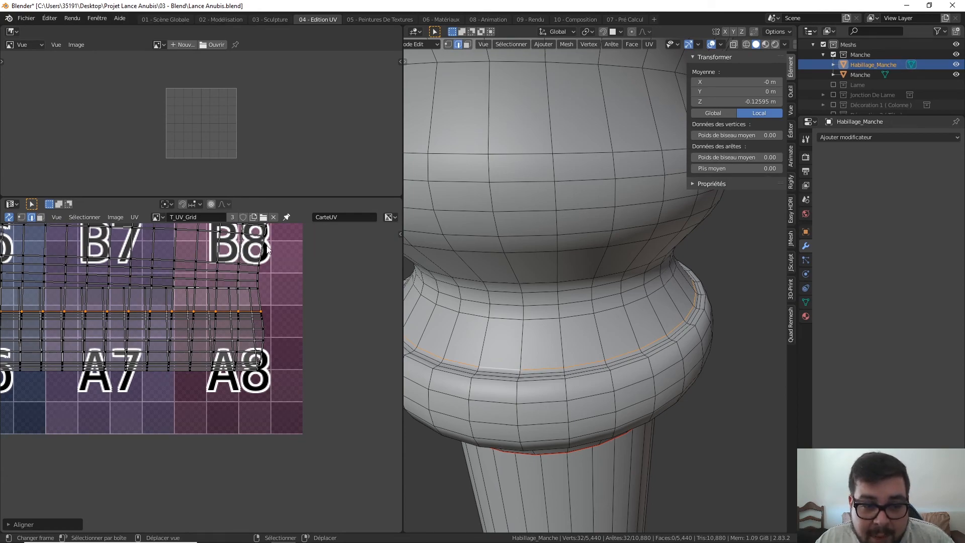
scroll(268, 254, down, 2)
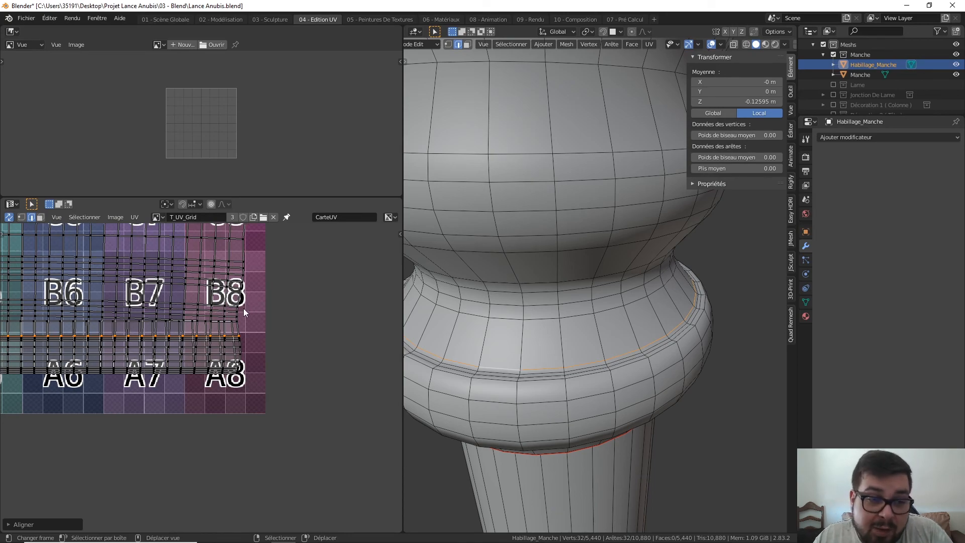
scroll(244, 307, up, 2)
click(259, 295)
alt+click(258, 295)
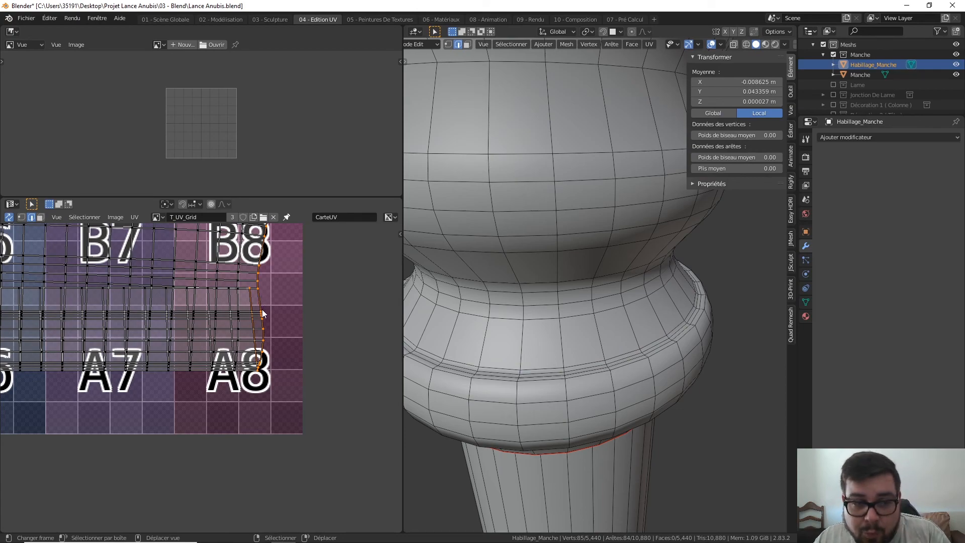
click(134, 217)
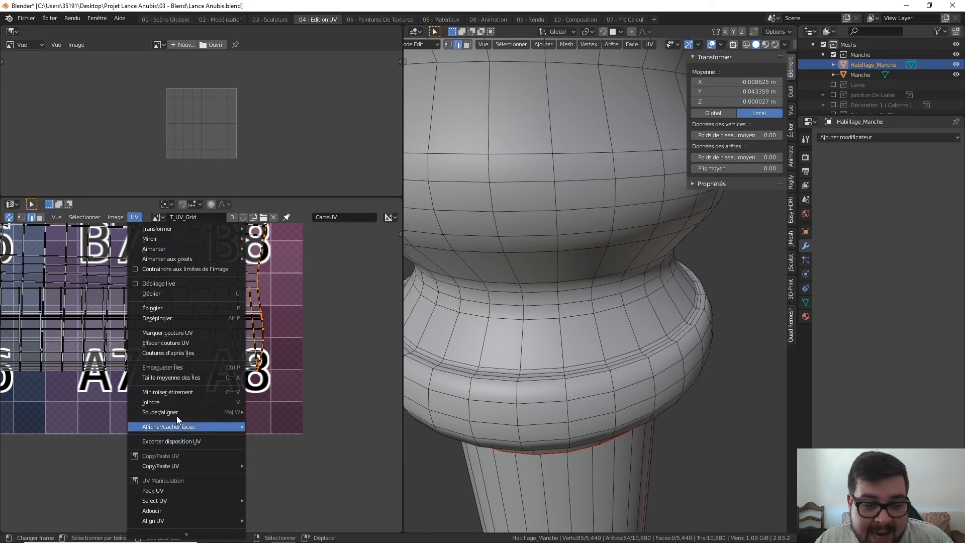
mouse_move(181, 409)
right_click(281, 471)
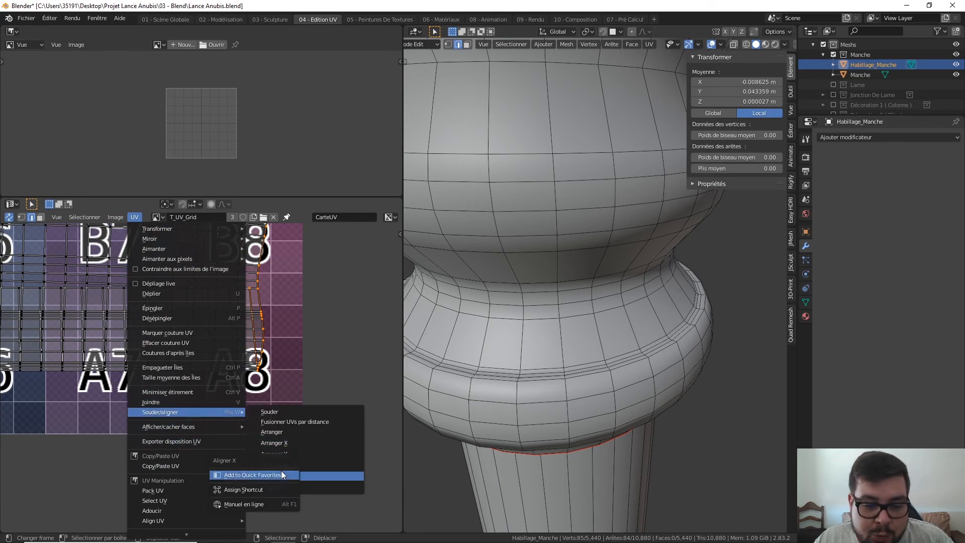
click(270, 472)
Apply Aligner X to the selected right border loop and to the vertical loop beside it.
key(q)
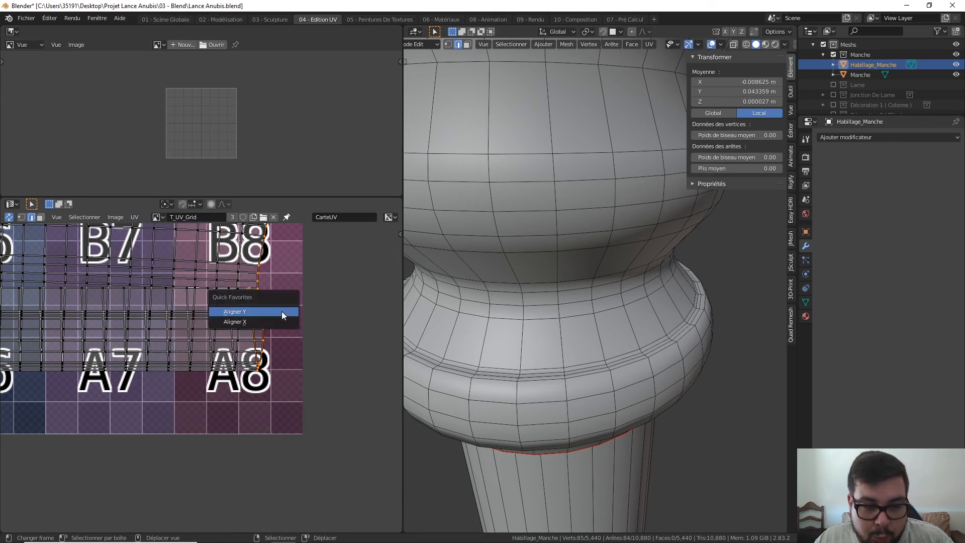
click(275, 320)
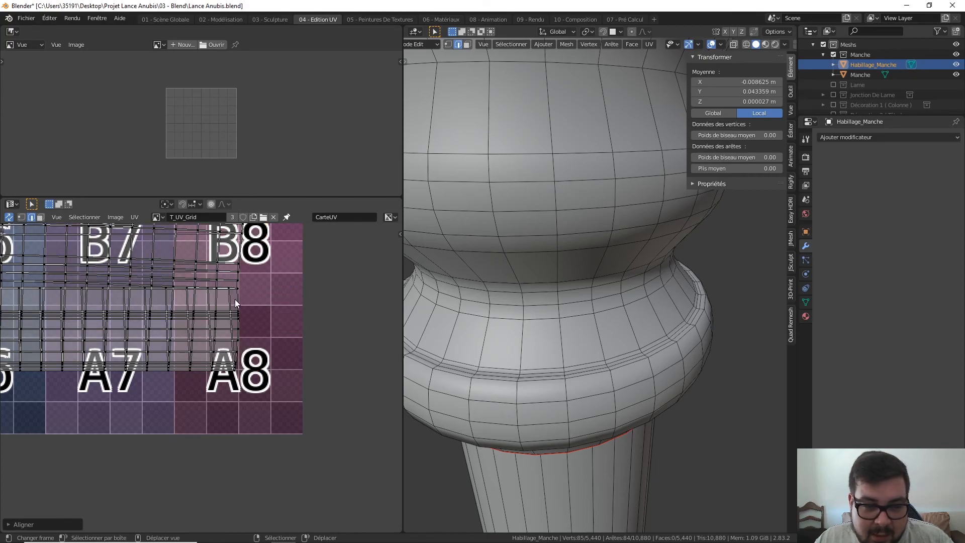
key(a)
key(q)
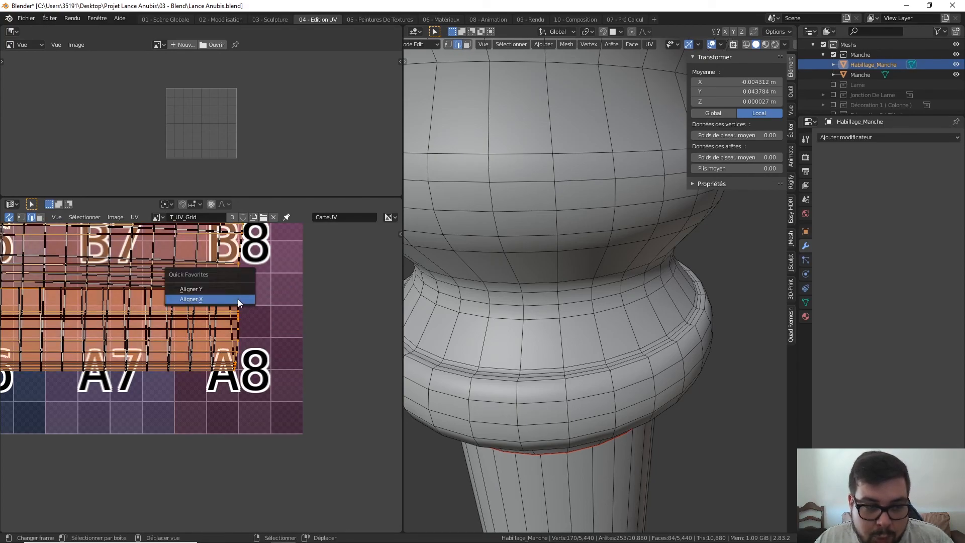
click(238, 300)
Straighten the next three vertical edge loops inward from the island's right side with Aligner X, one at a time.
key(alt+a)
alt+right_click(218, 298)
key(q)
click(218, 299)
middle_drag(218, 298, 252, 318)
alt+right_click(234, 314)
key(q)
click(234, 314)
key(alt+a)
alt+right_click(252, 318)
key(q)
click(252, 318)
Straighten the following two vertical edge loops around grid column 7 of the UV island with Aligner X.
alt+right_click(233, 318)
alt+right_click(233, 318)
alt+right_click(233, 318)
key(q)
click(233, 318)
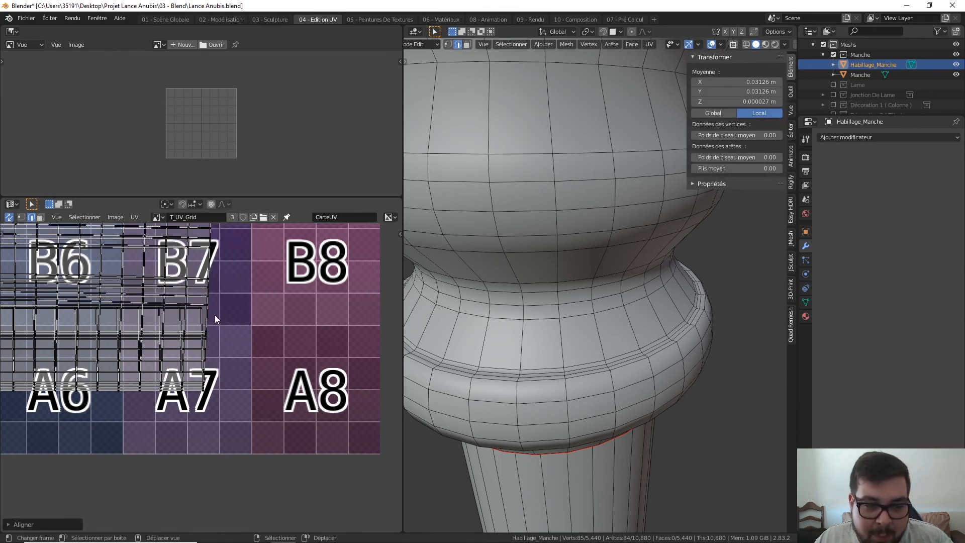
key(alt+a)
alt+right_click(214, 312)
key(q)
click(213, 313)
Straighten two more vertical edge loops between grid columns 6 and 7 with Aligner X and check the whole UV layout.
middle_drag(196, 312, 257, 315)
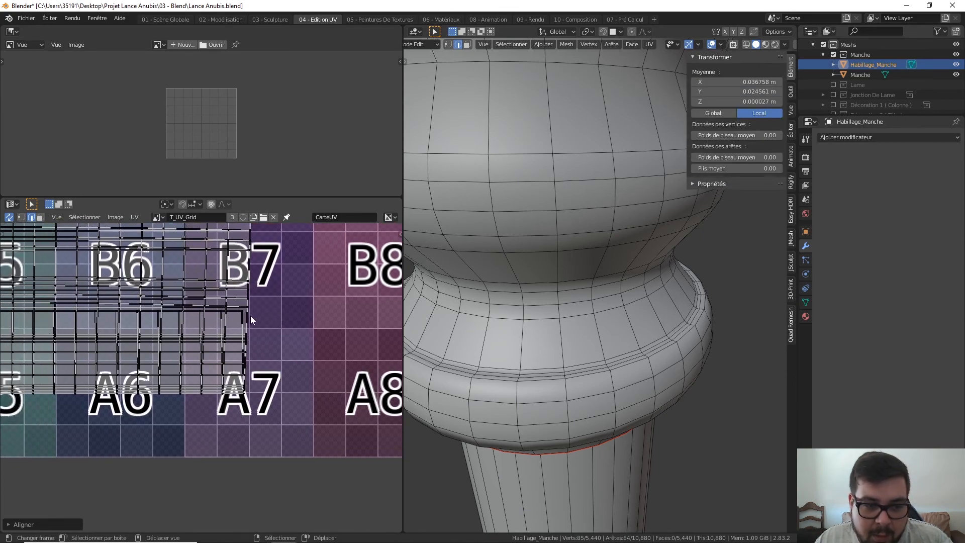
alt+right_click(248, 316)
key(q)
click(246, 315)
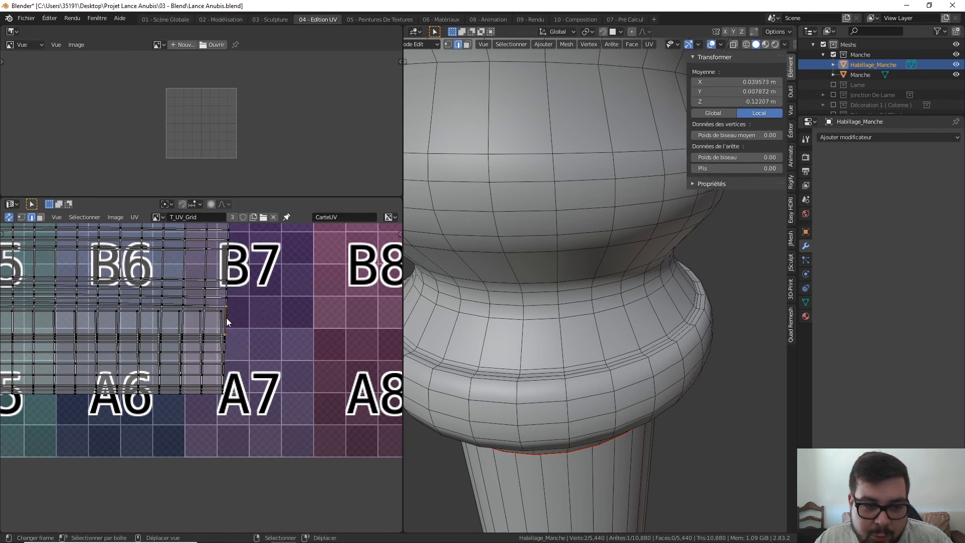
alt+right_click(226, 317)
key(q)
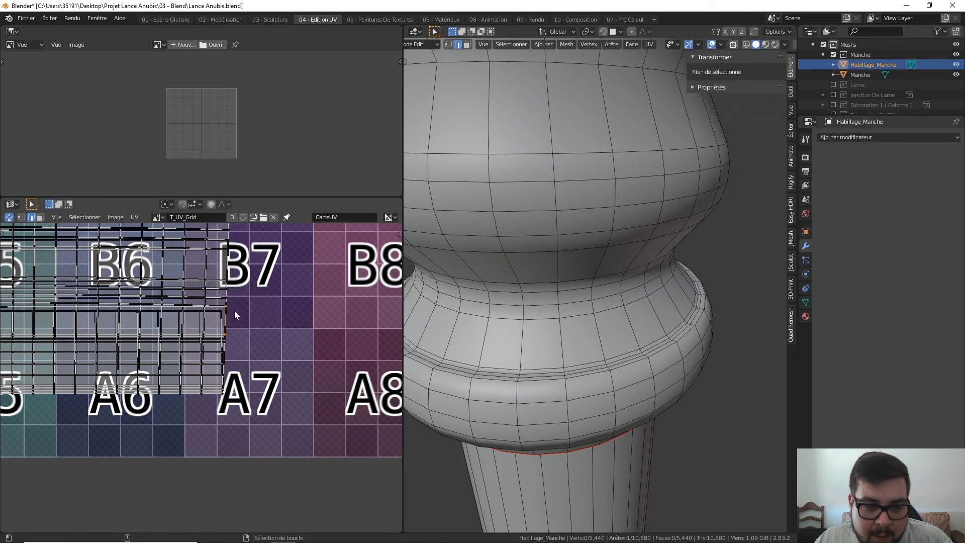
alt+right_click(231, 310)
key(q)
click(229, 310)
middle_drag(198, 309, 298, 309)
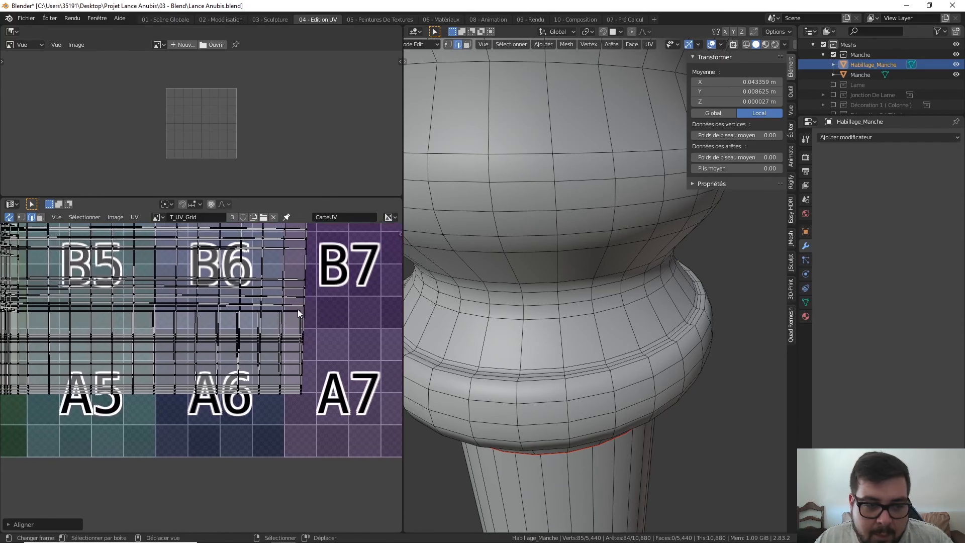
scroll(297, 309, down, 6)
middle_drag(223, 326, 263, 323)
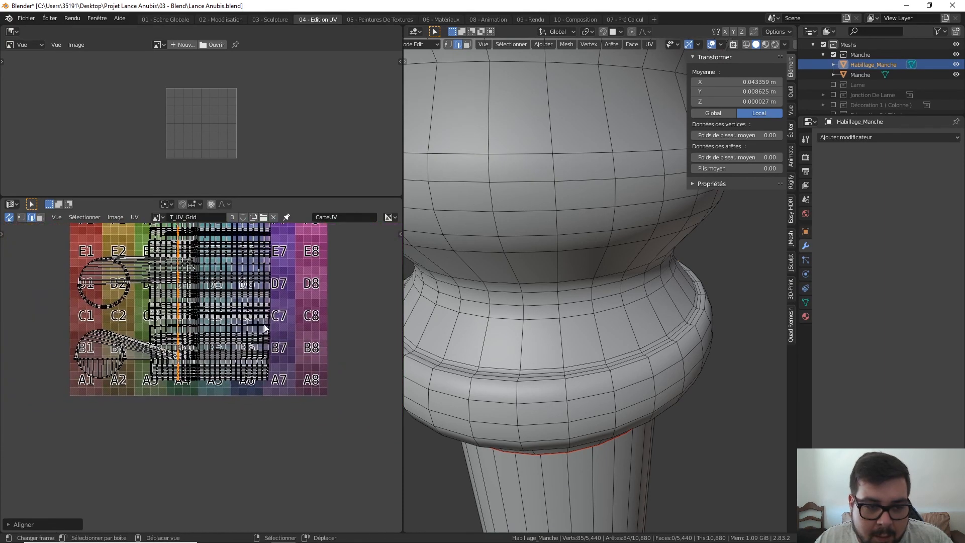
Straighten the left border loop of the large UV island near cell A3 with Aligner X.
scroll(263, 324, up, 4)
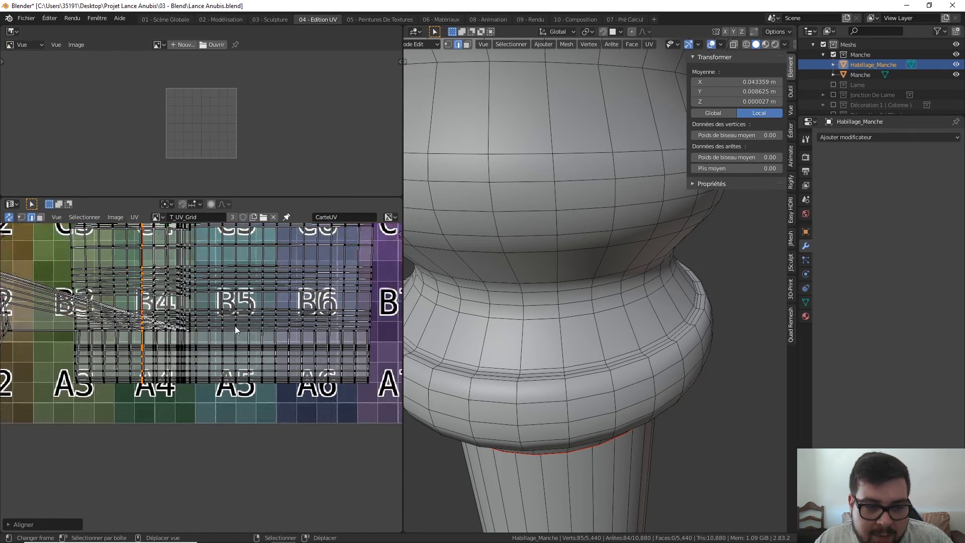
middle_drag(144, 334, 238, 326)
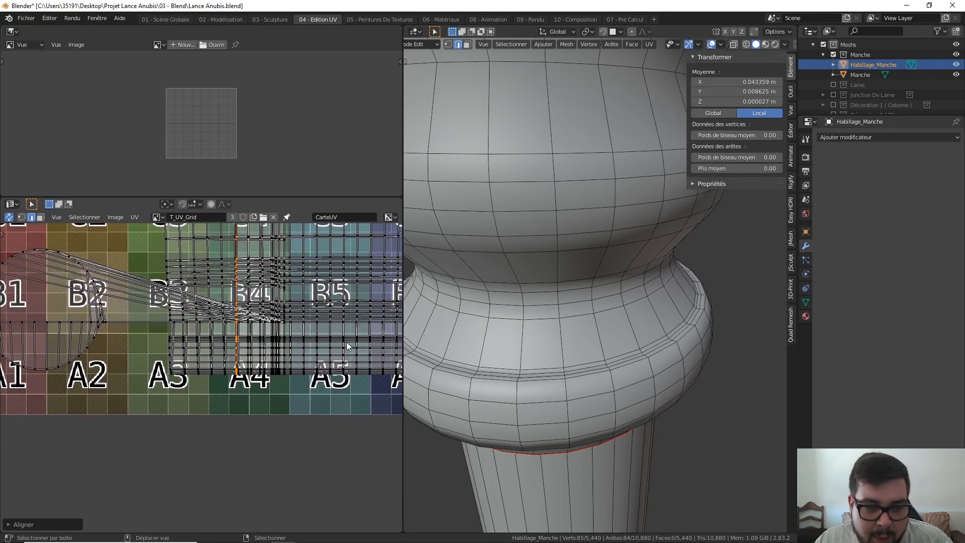
scroll(236, 338, up, 3)
scroll(230, 339, up, 1)
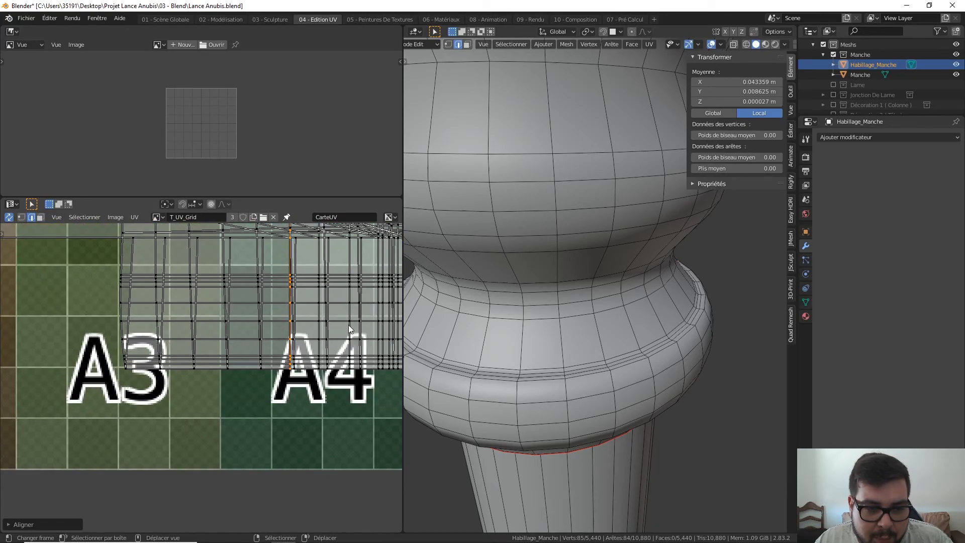
alt+click(124, 329)
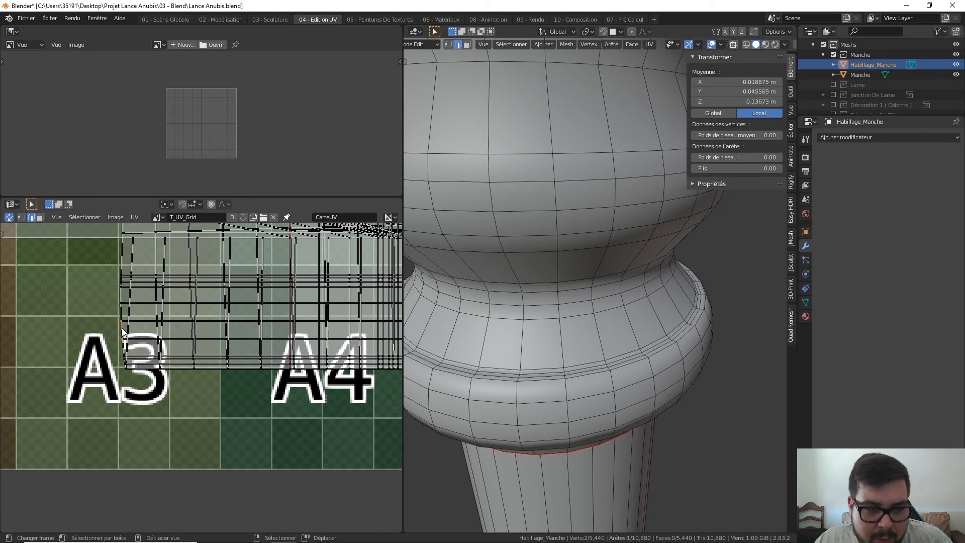
key(q)
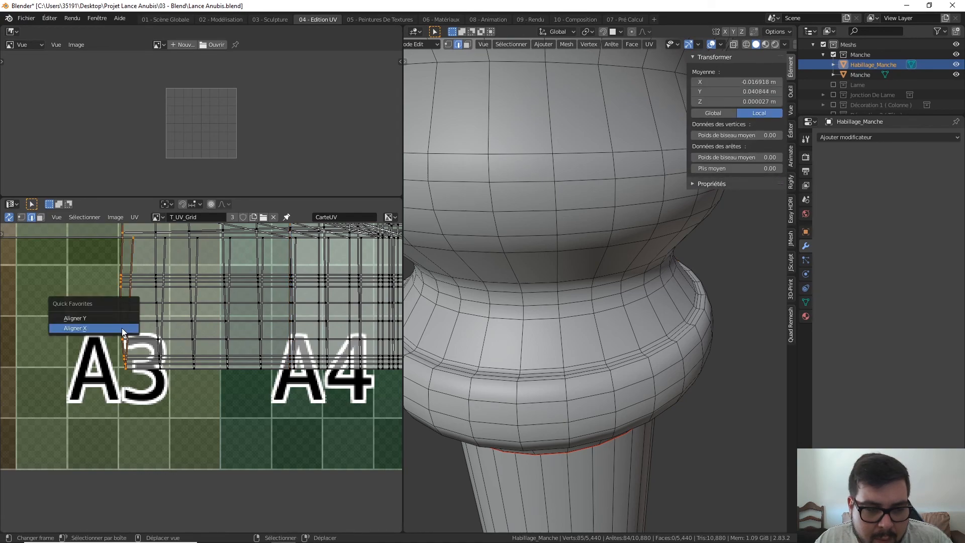
click(122, 328)
Straighten the next two vertical edge loops inward from the island's left border with Aligner X, one at a time.
scroll(121, 327, down, 4)
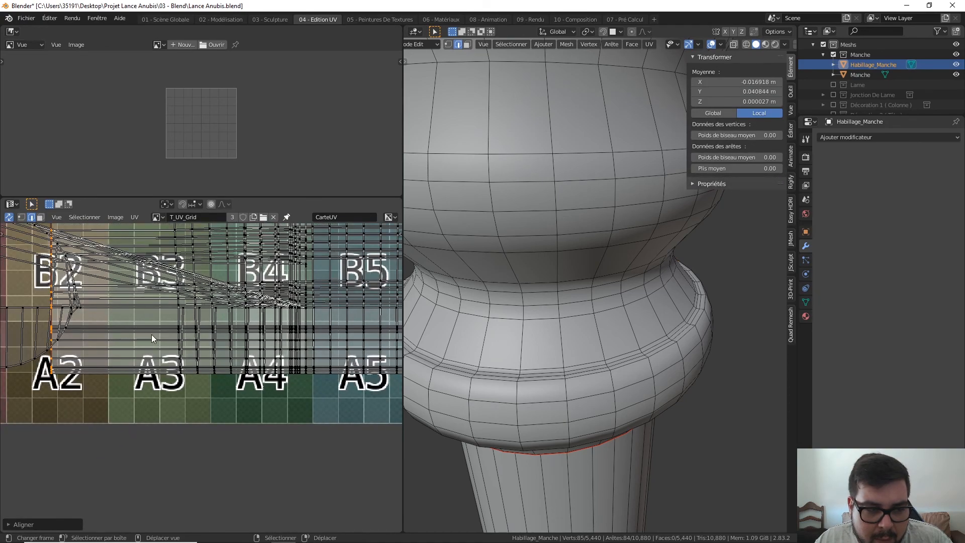
alt+click(178, 344)
alt+click(177, 344)
key(q)
click(178, 343)
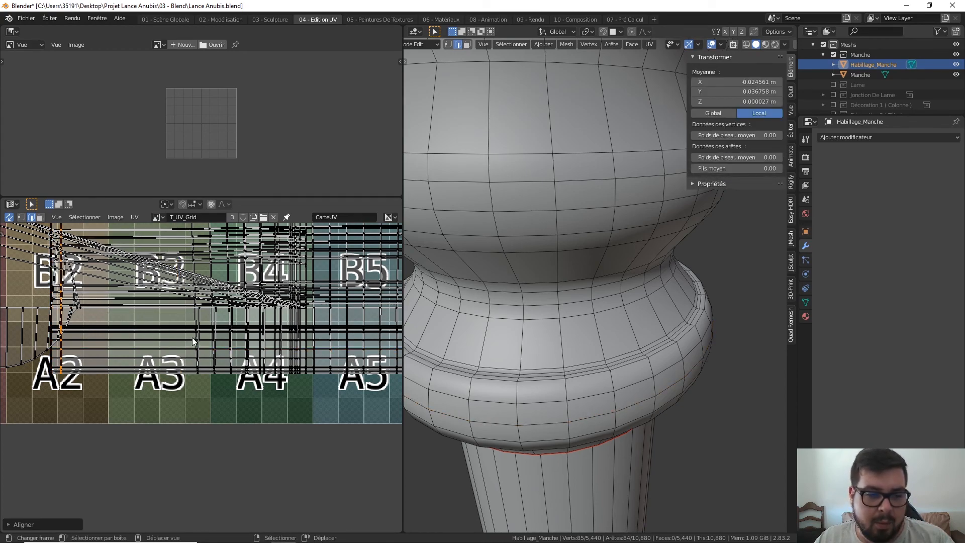
alt+click(194, 333)
key(q)
click(193, 335)
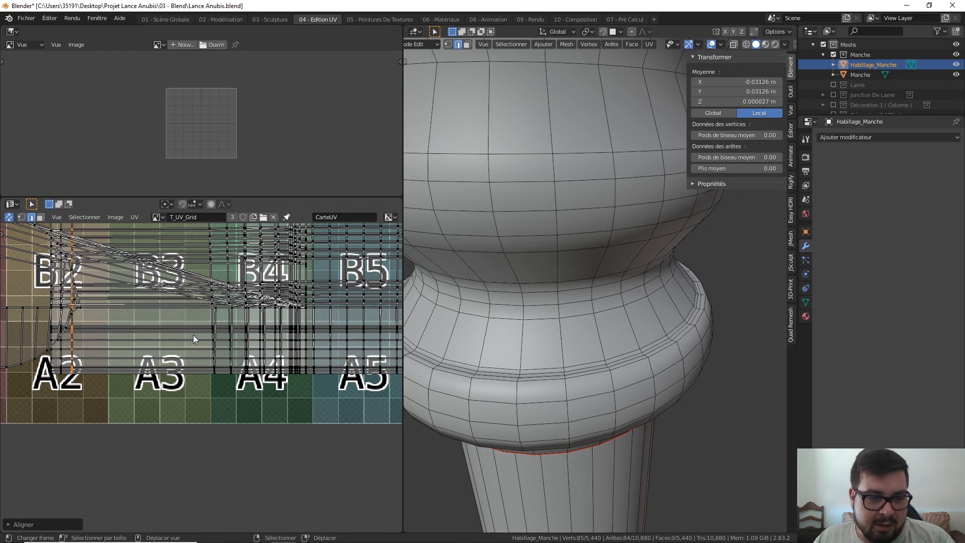
In face selection mode, select the whole linked UV island and make the small rectangular face in its bottom-left corner the active one.
scroll(193, 334, up, 3)
middle_drag(171, 341, 401, 347)
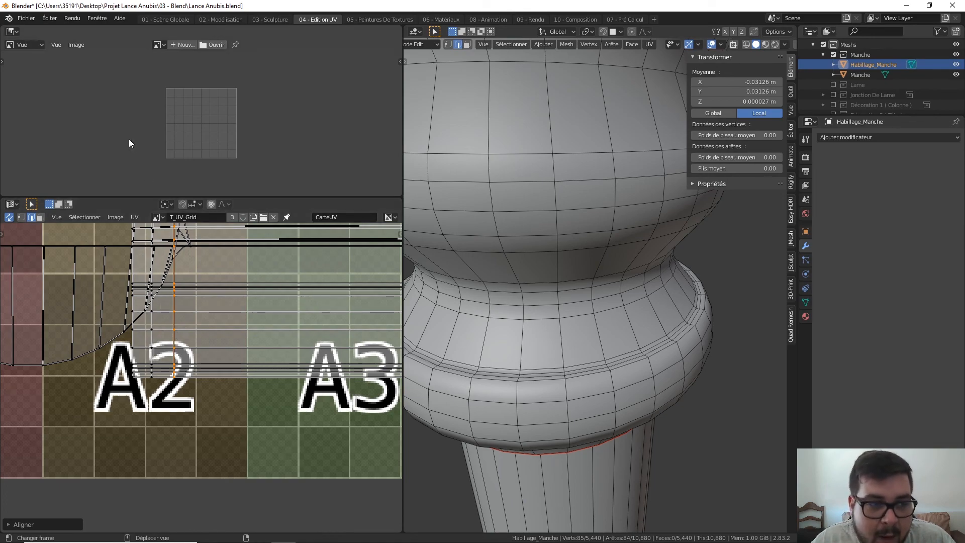
click(42, 216)
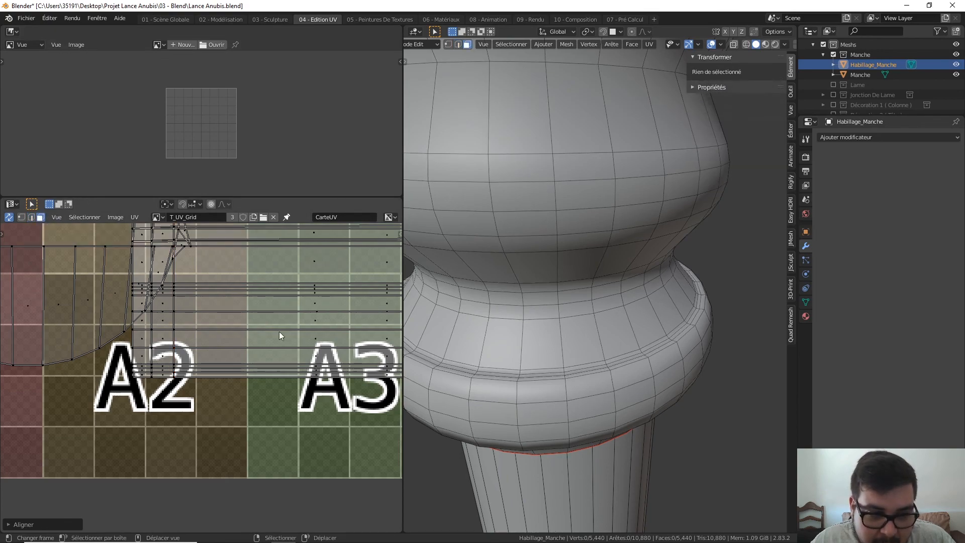
key(l)
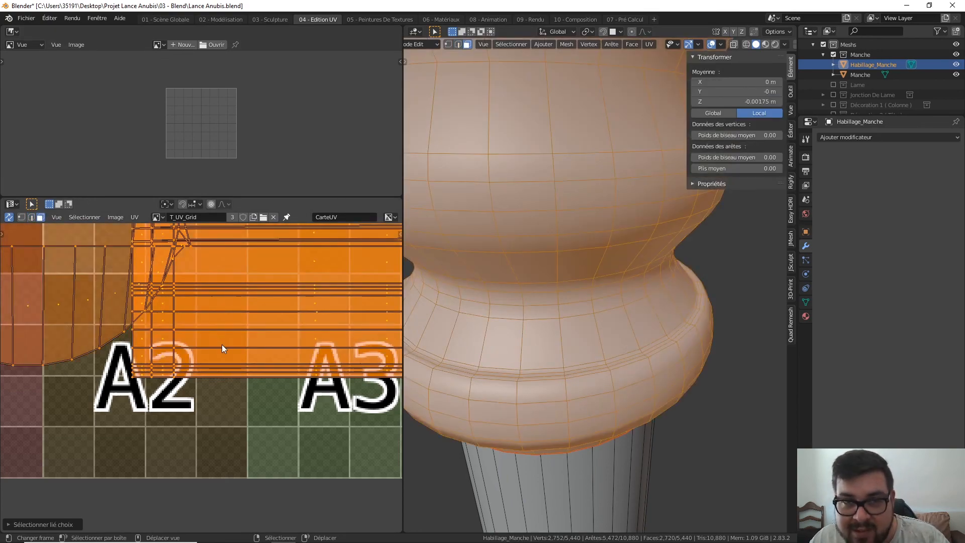
shift+click(142, 352)
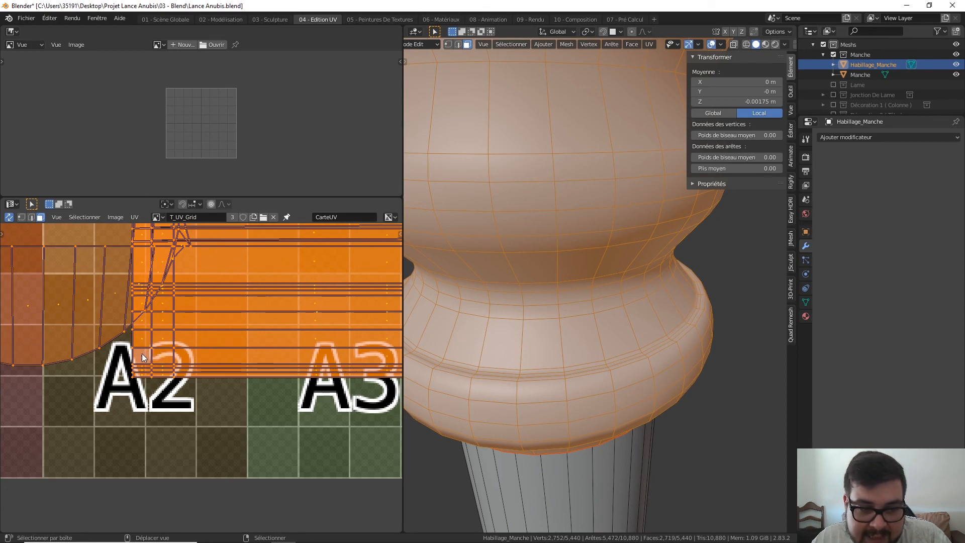
shift+right_click(143, 354)
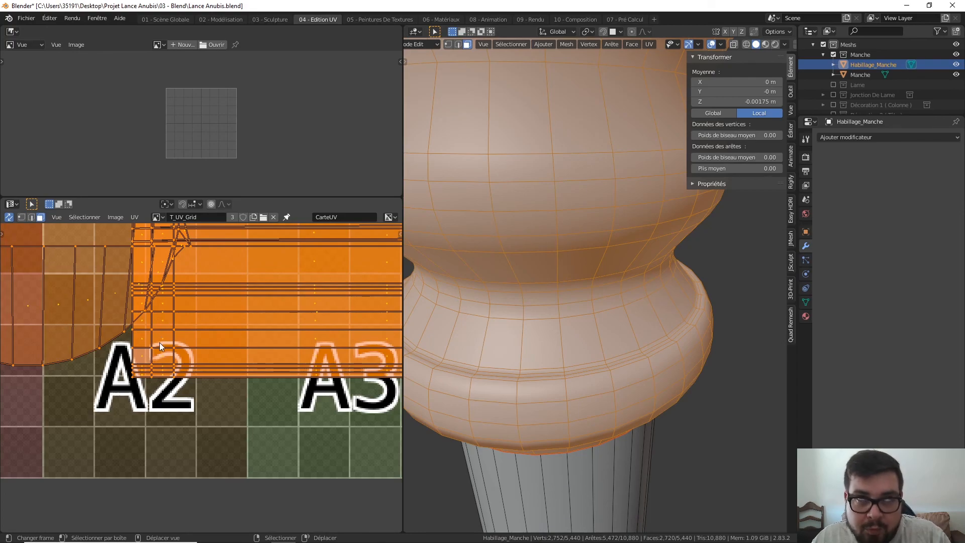
shift+right_click(142, 356)
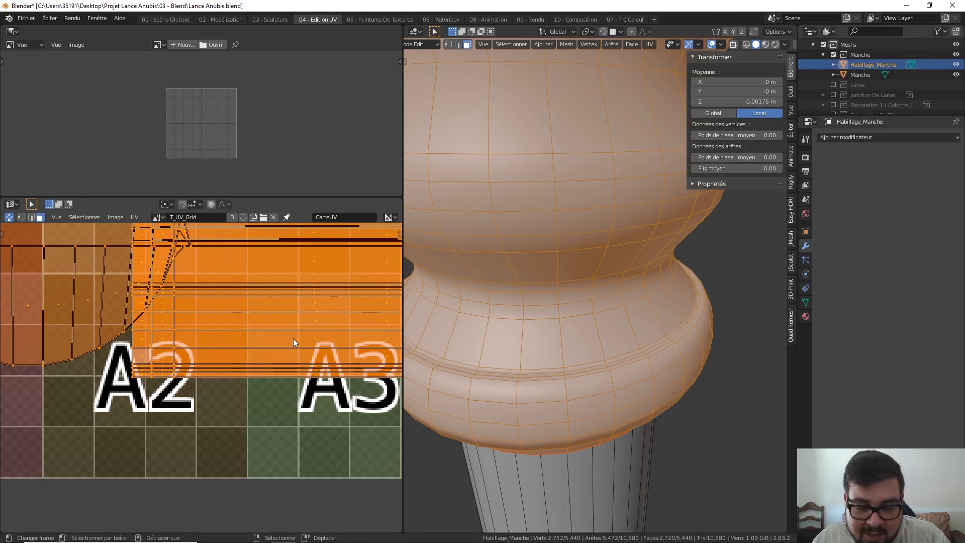
Unwrap the selected island with Suivre quads actifs (Follow Active Quads), using the Moyenne de longueur edge length mode.
scroll(293, 339, down, 2)
key(u)
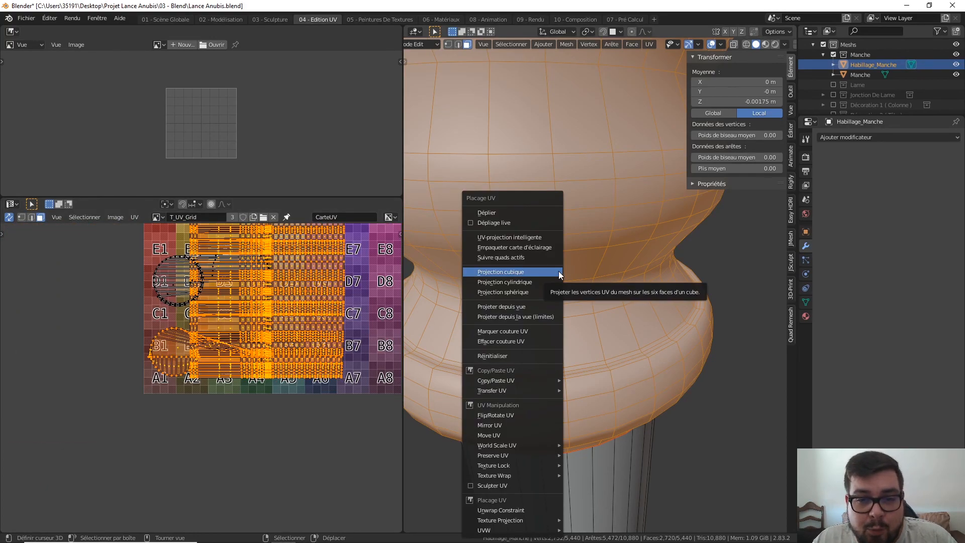
click(516, 258)
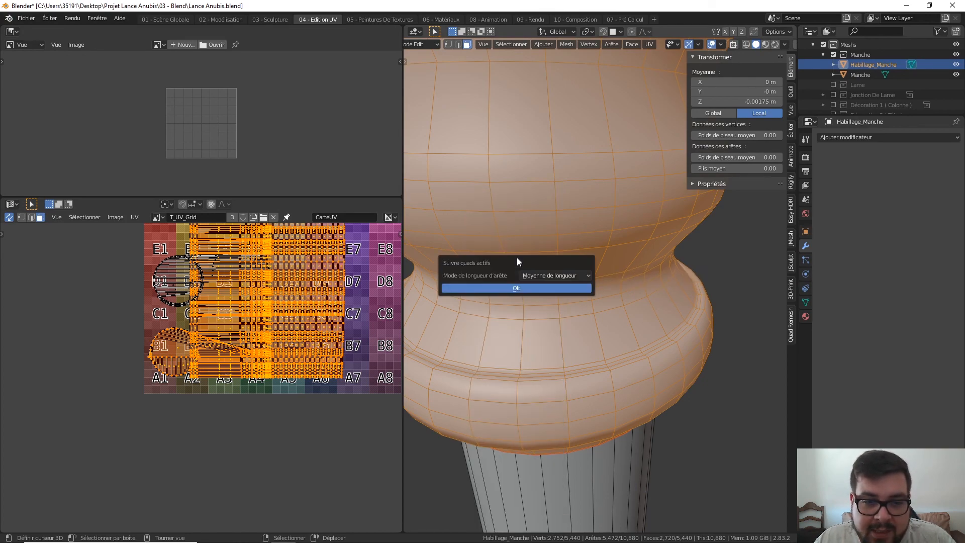
click(544, 288)
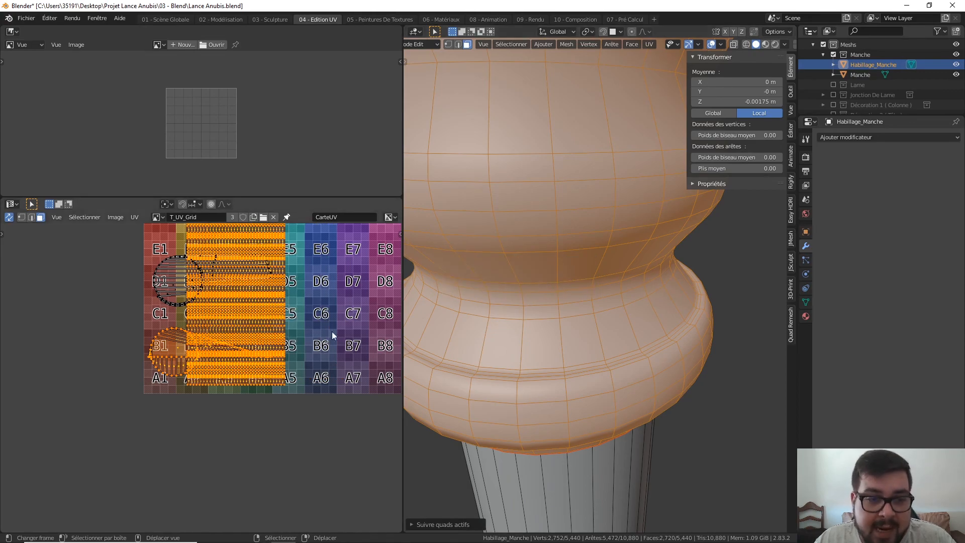
Inspect the regularised UV grid and move the selected islands right so the large one covers grid columns 5 to 8.
scroll(296, 357, down, 3)
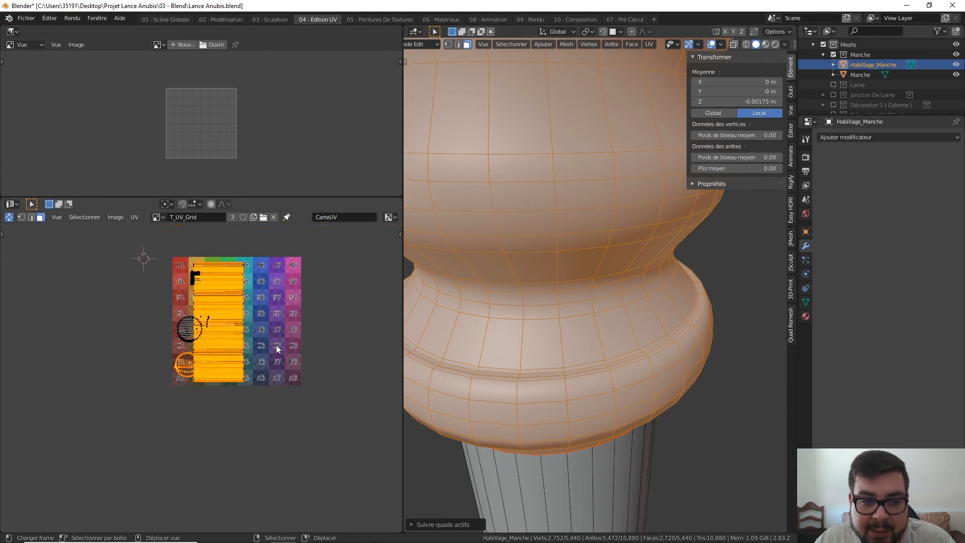
scroll(267, 327, up, 3)
scroll(264, 330, up, 2)
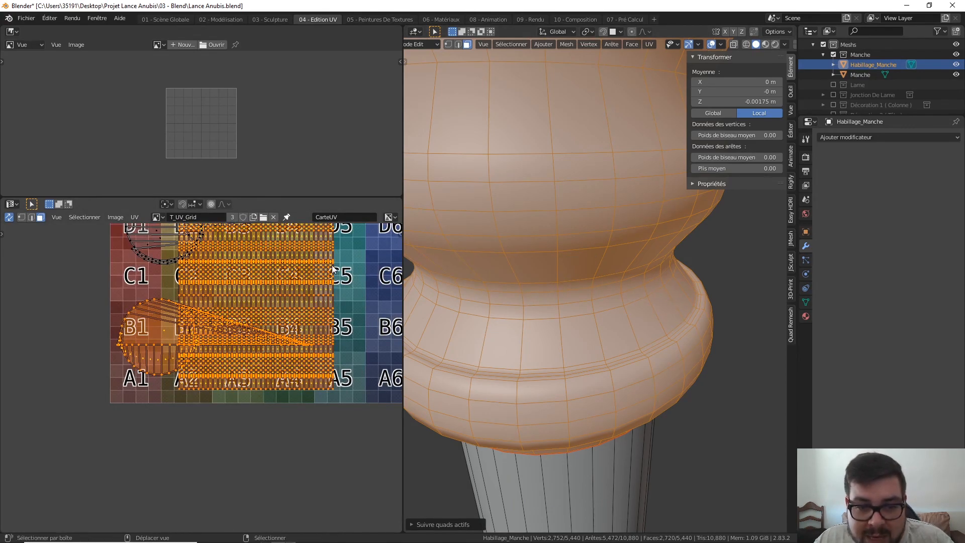
scroll(313, 394, up, 5)
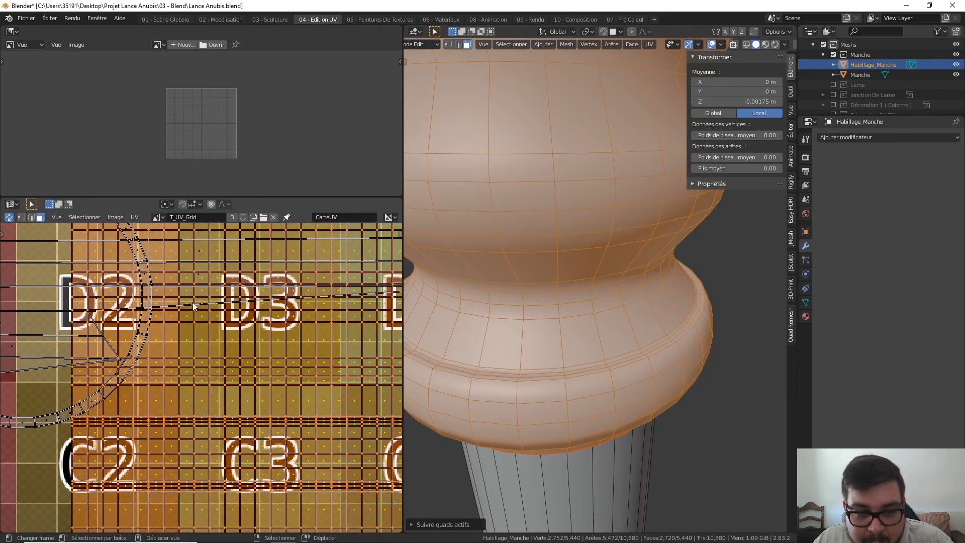
middle_drag(368, 322, 253, 336)
scroll(244, 335, down, 4)
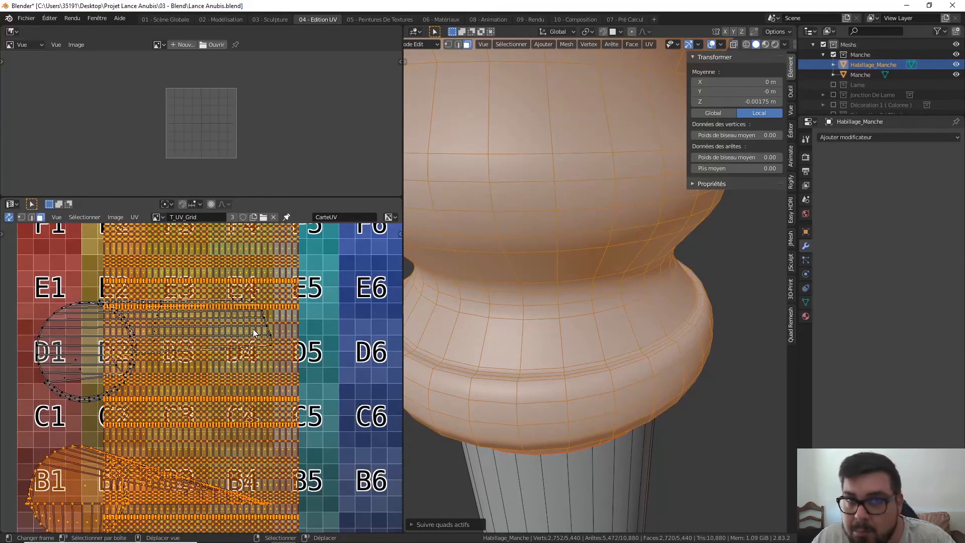
scroll(252, 329, down, 4)
key(g)
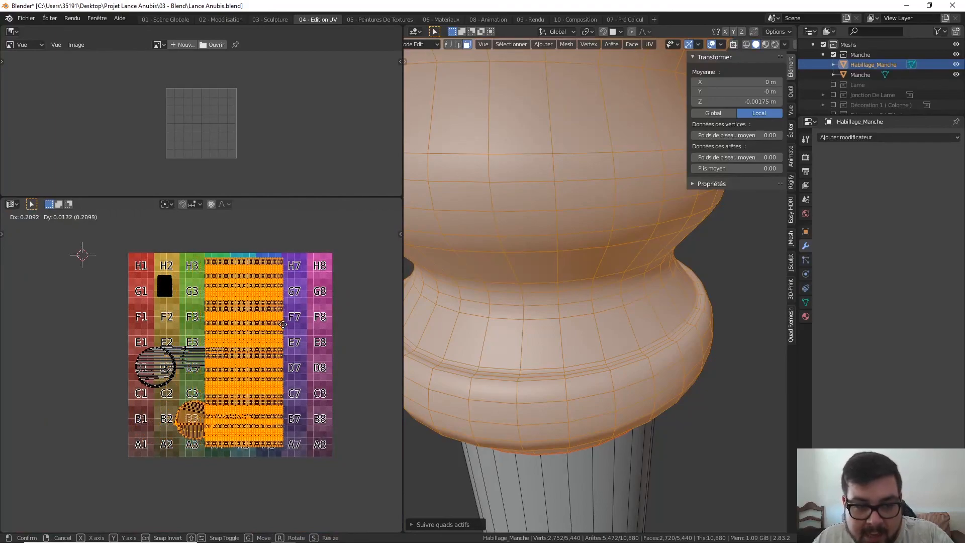
click(326, 329)
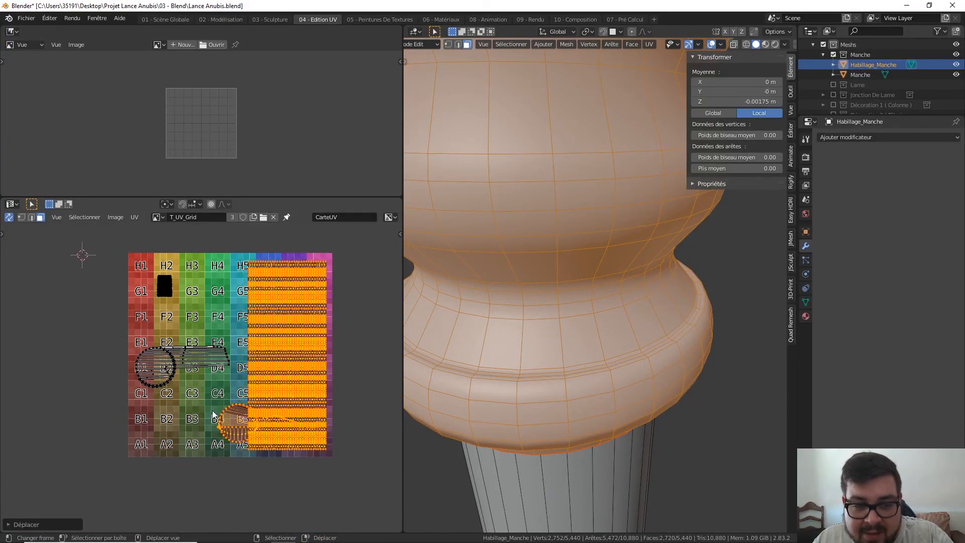
Isolate the lower ring island, unwrap it again with Déplier, scale it down and place it around cell B2.
key(alt+a)
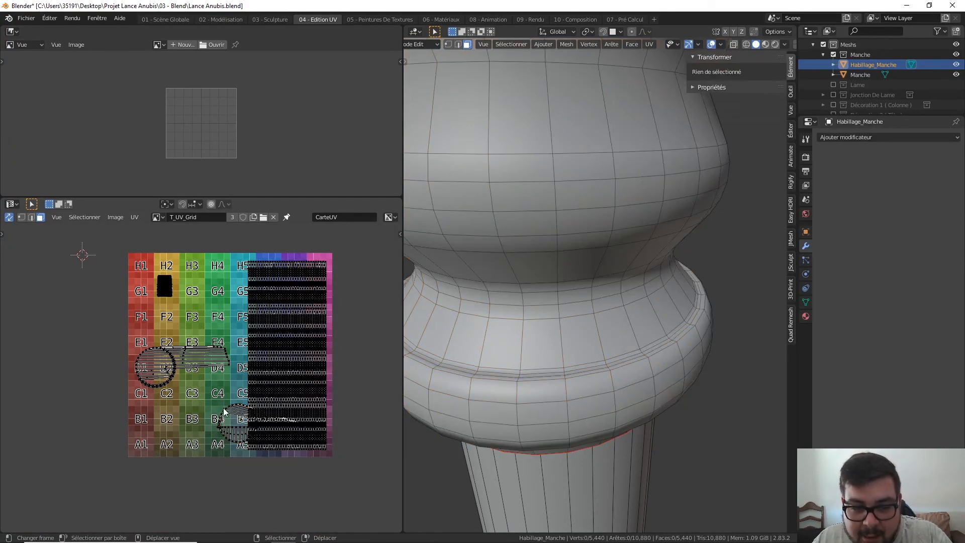
key(l)
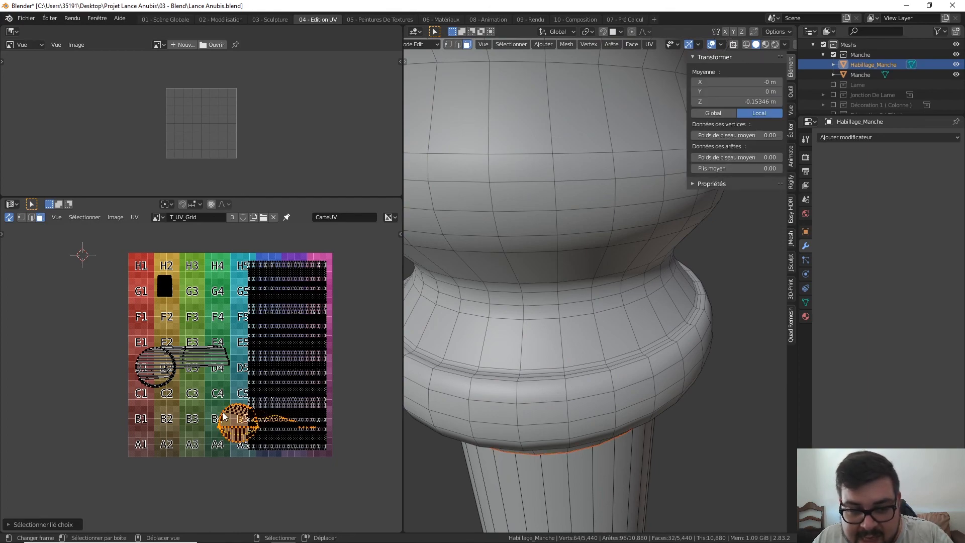
key(g)
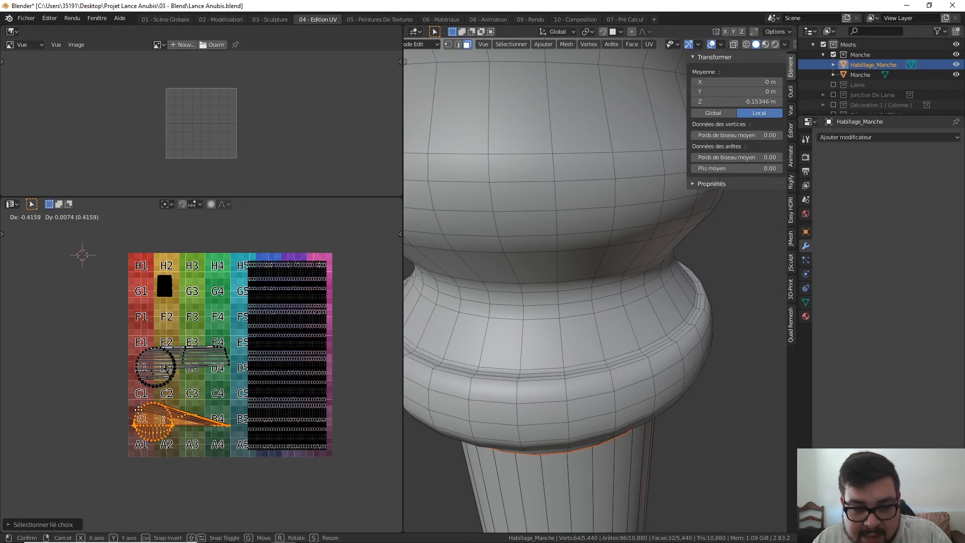
click(142, 412)
key(u)
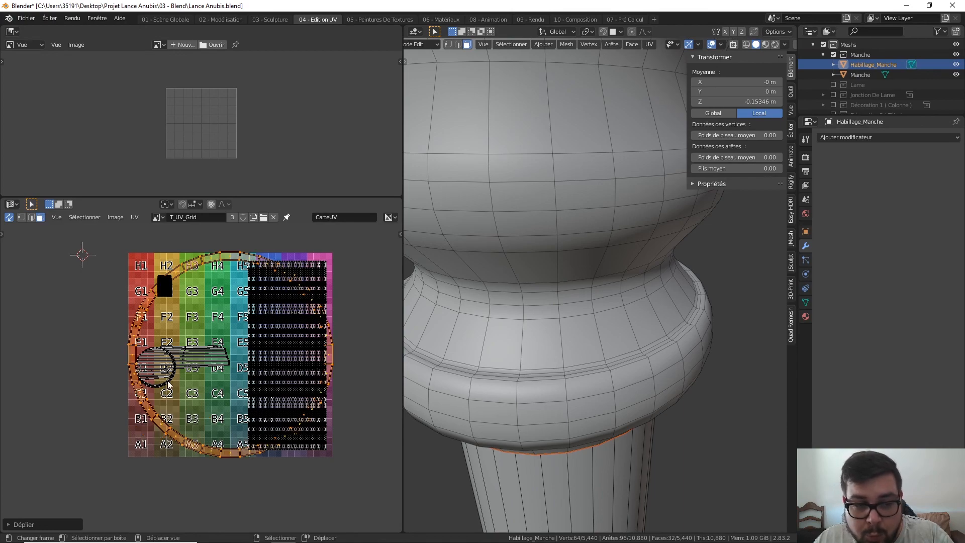
key(s)
click(211, 389)
key(g)
click(154, 453)
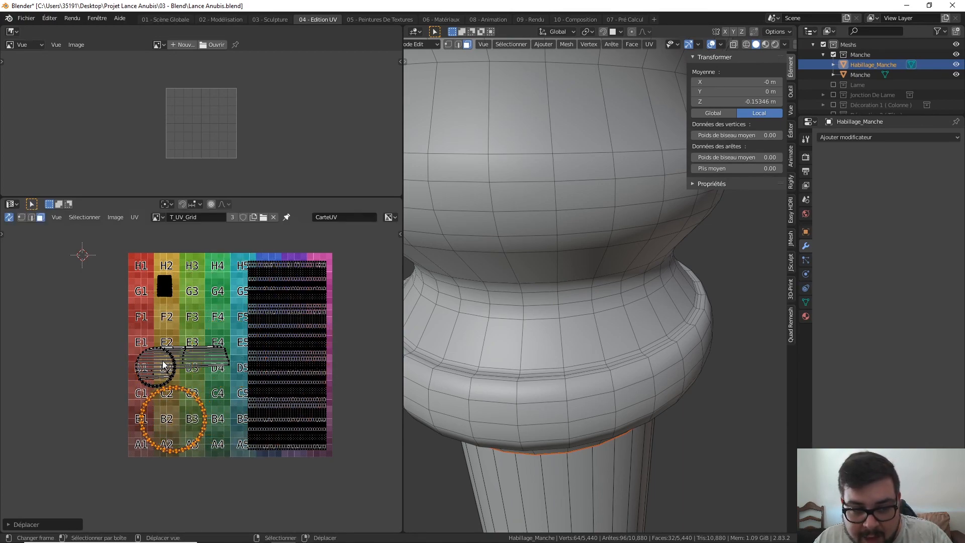
Unwrap the upper ring island again with Déplier, scale it down and place it around cell E2, above the lower ring.
key(l)
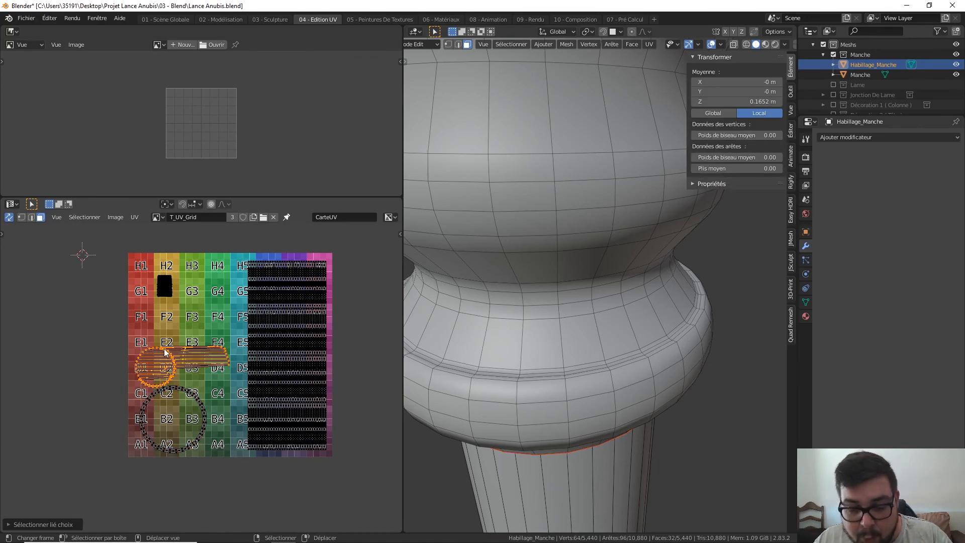
key(u)
click(164, 343)
key(s)
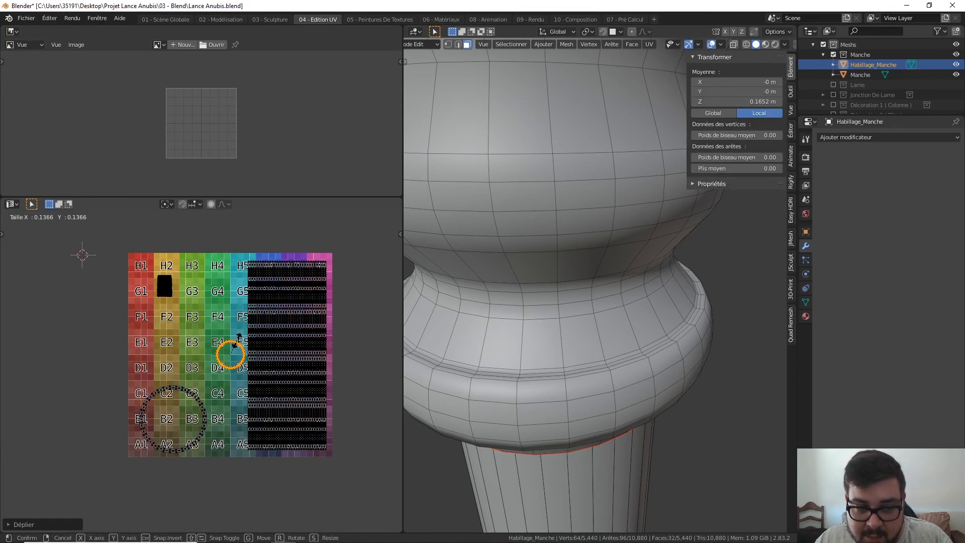
click(266, 373)
key(g)
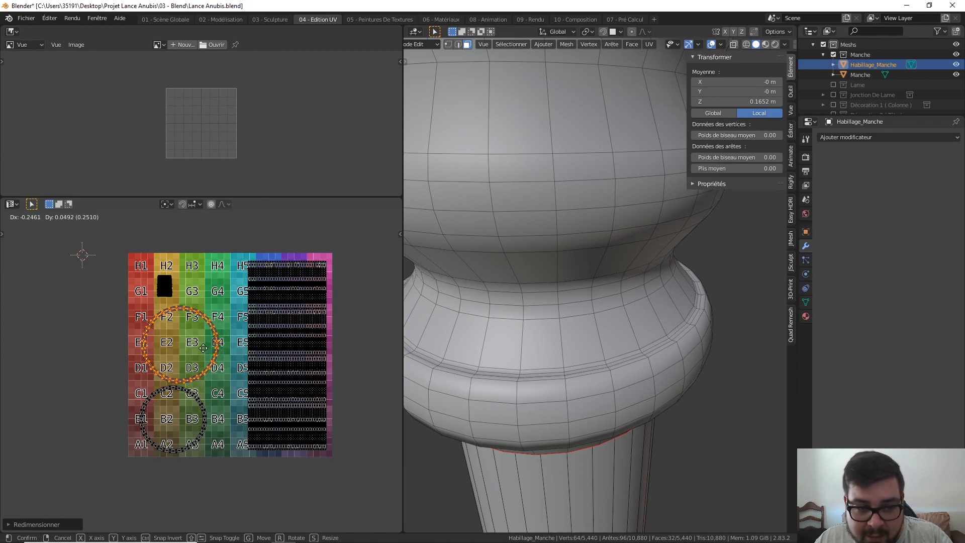
click(194, 345)
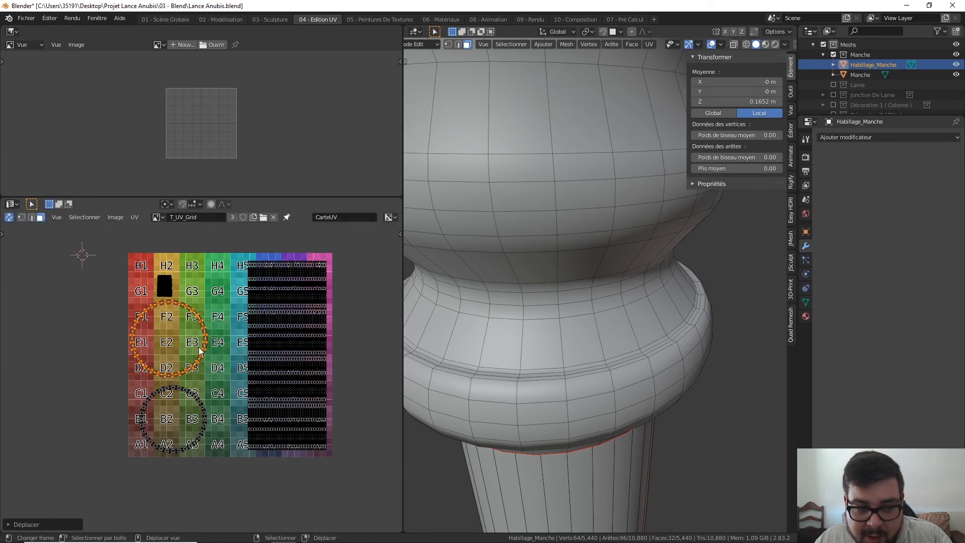
click(200, 397)
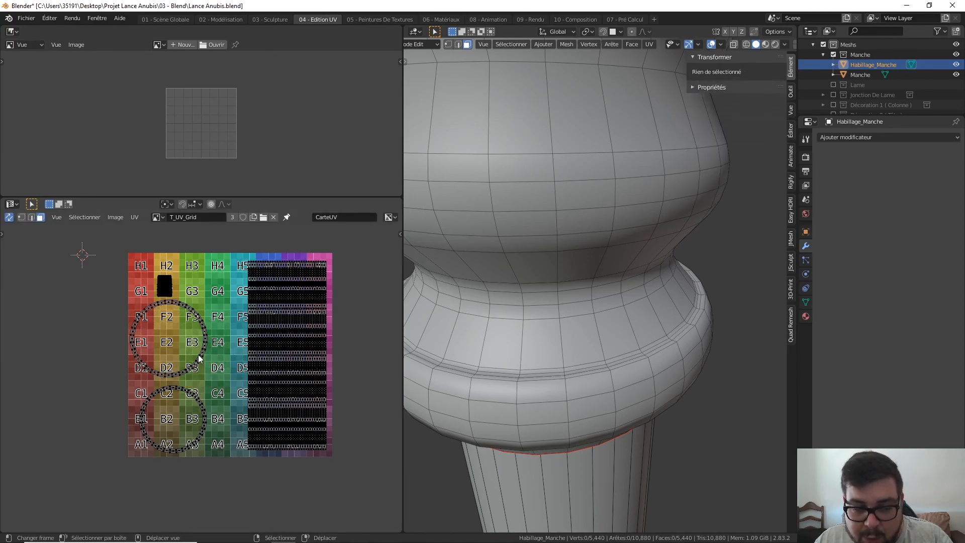
Move the small dense UV island from cell G2 to cell H1 and clear the selection.
key(l)
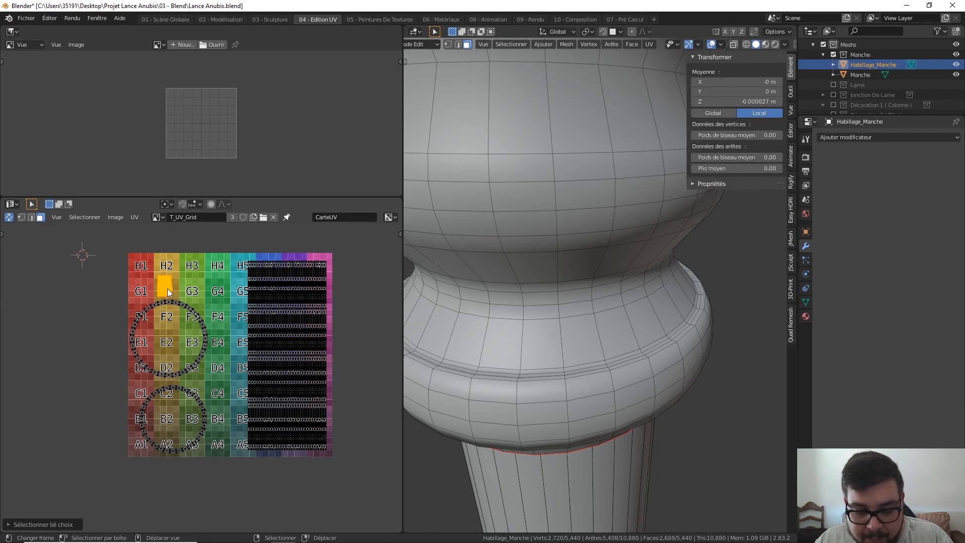
key(g)
click(150, 273)
key(alt+a)
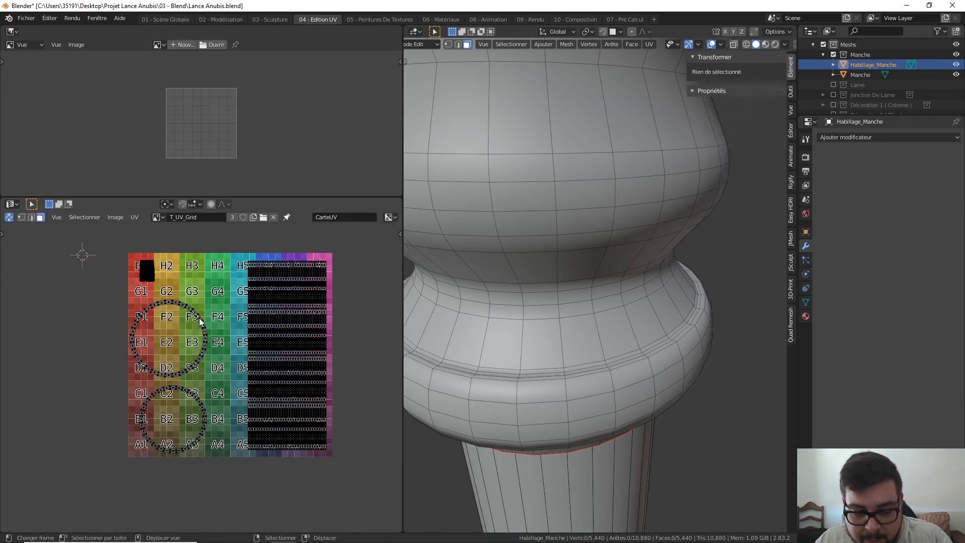
Shift the two ring islands slightly upward in the grid, centring the upper one between cells E2 and F2, and clear the selection.
key(l)
key(g)
click(201, 321)
key(alt+a)
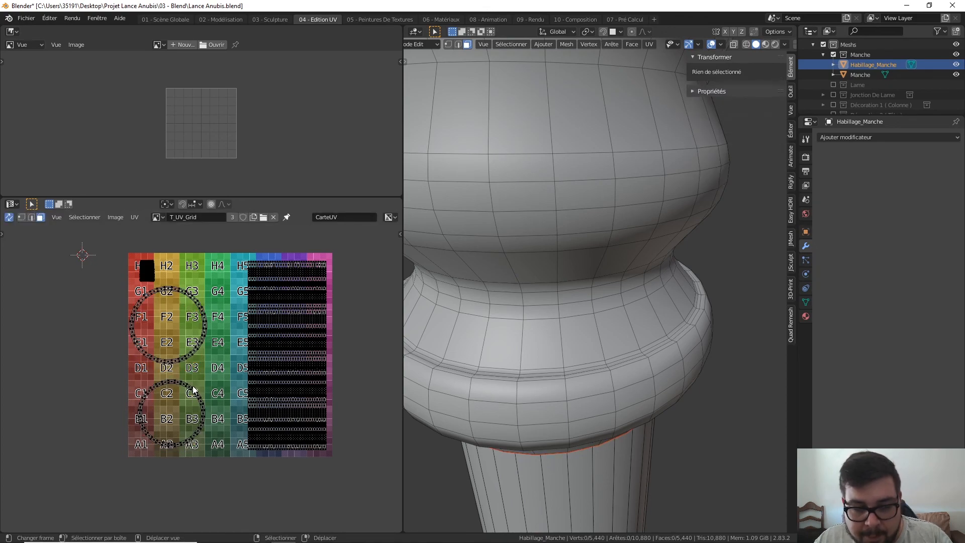
Scale the large rectangular UV island up by about 1.055 so it nearly fills the full height of the UV square.
key(l)
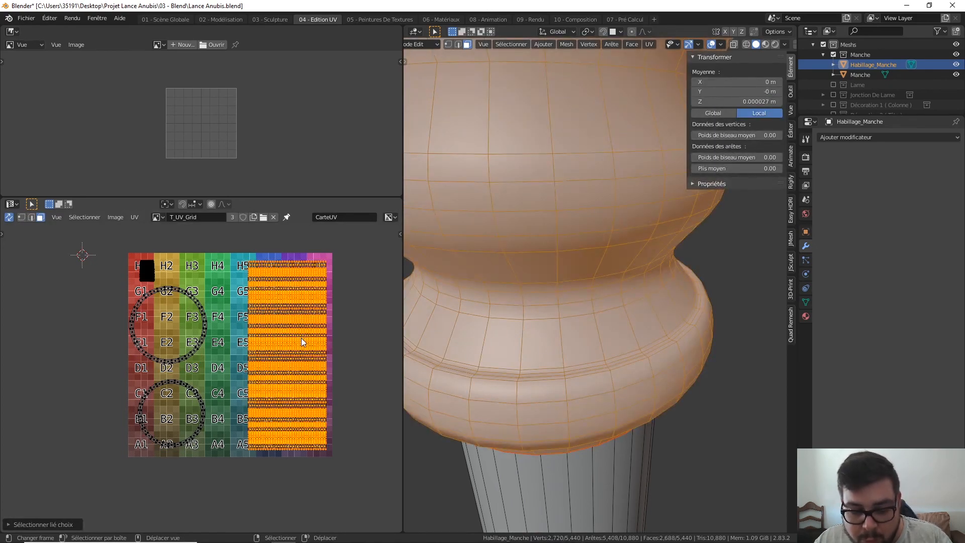
key(s)
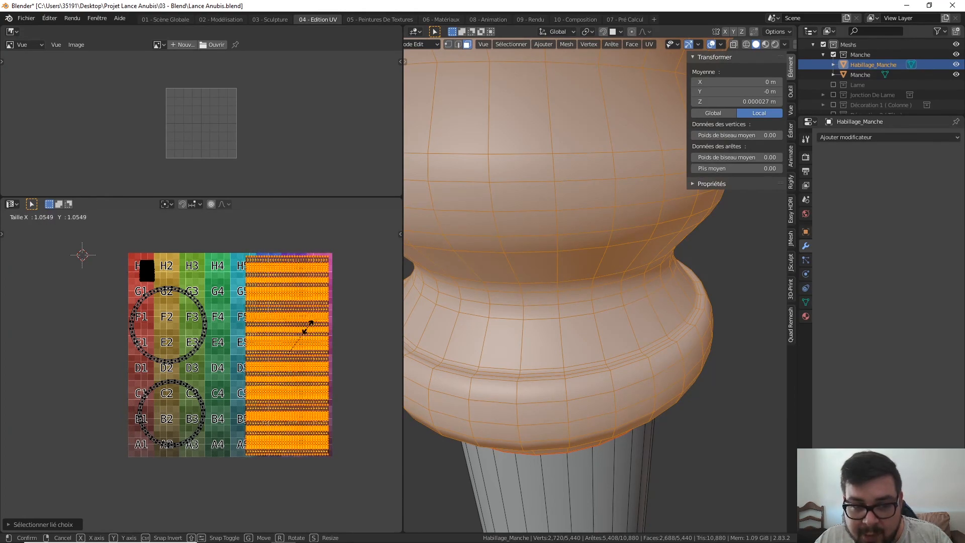
click(308, 326)
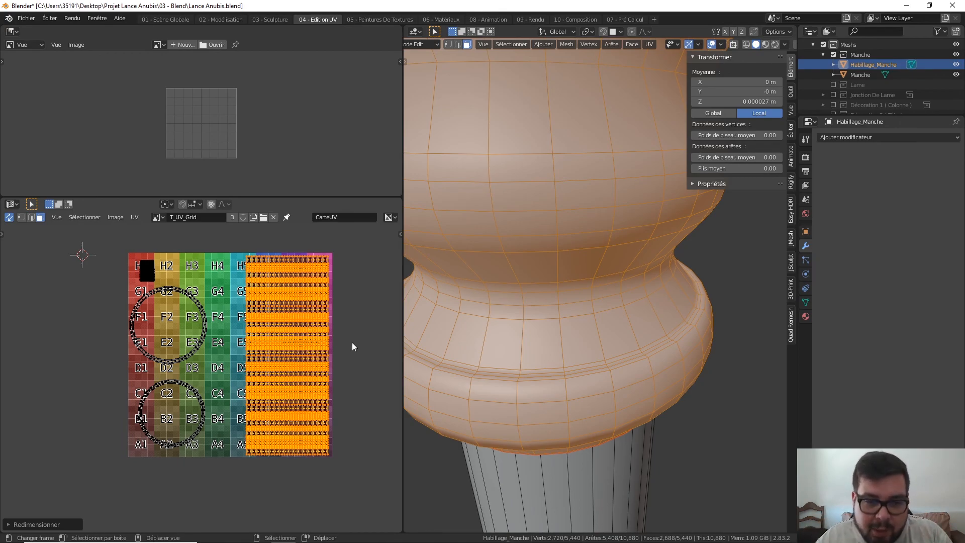
Clear the selection and examine the large island's grid lines up close around cells E5 and E6.
key(alt+a)
scroll(317, 388, up, 5)
middle_drag(317, 388, 180, 457)
scroll(232, 409, up, 3)
scroll(324, 407, down, 5)
scroll(323, 409, up, 9)
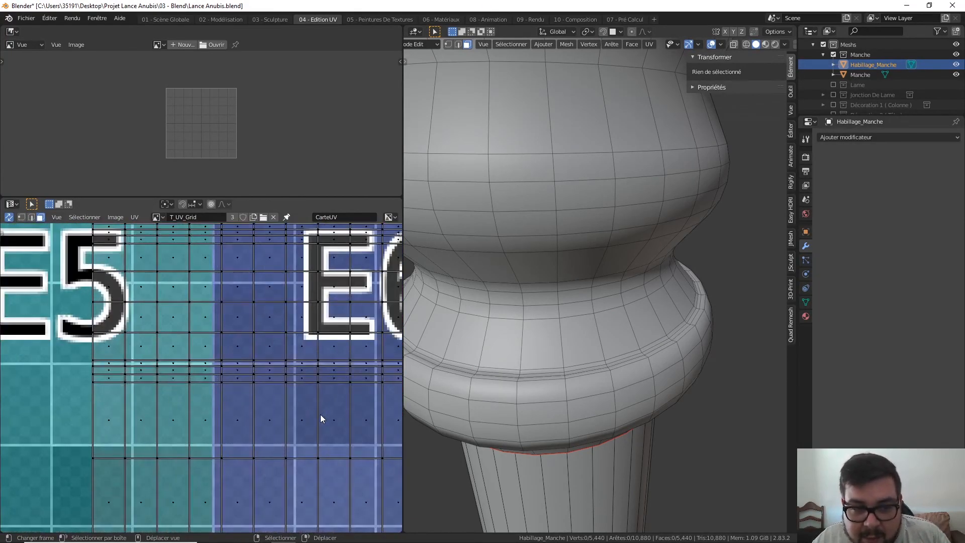
scroll(321, 414, down, 7)
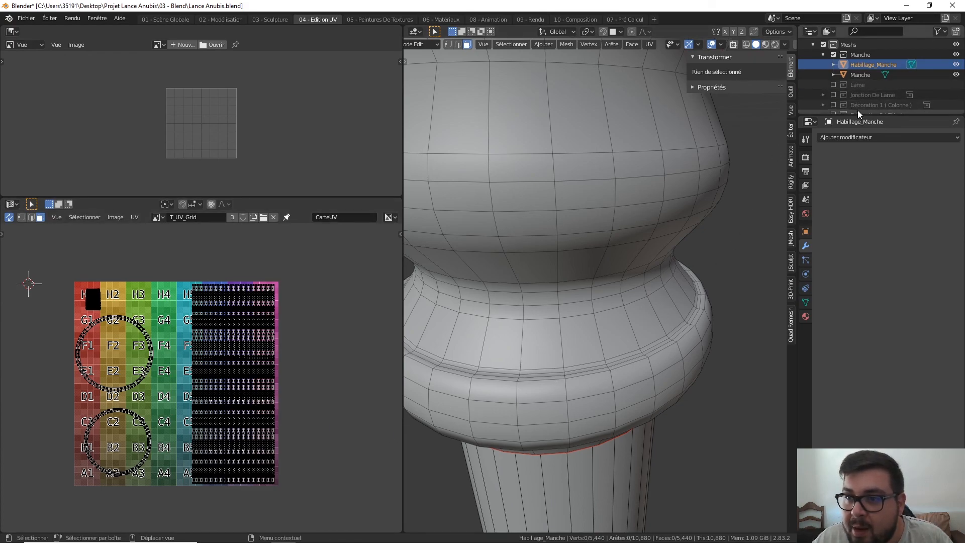
Exclude the Manche collection from the scene and enable the Décoration 2 ( Tête ) collection.
scroll(860, 70, down, 1)
scroll(860, 70, up, 2)
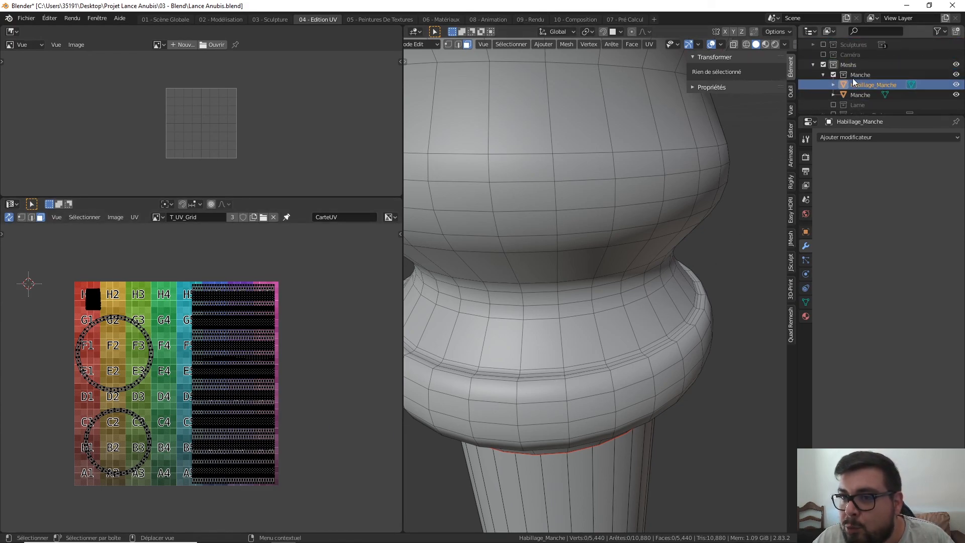
click(833, 74)
scroll(854, 99, down, 2)
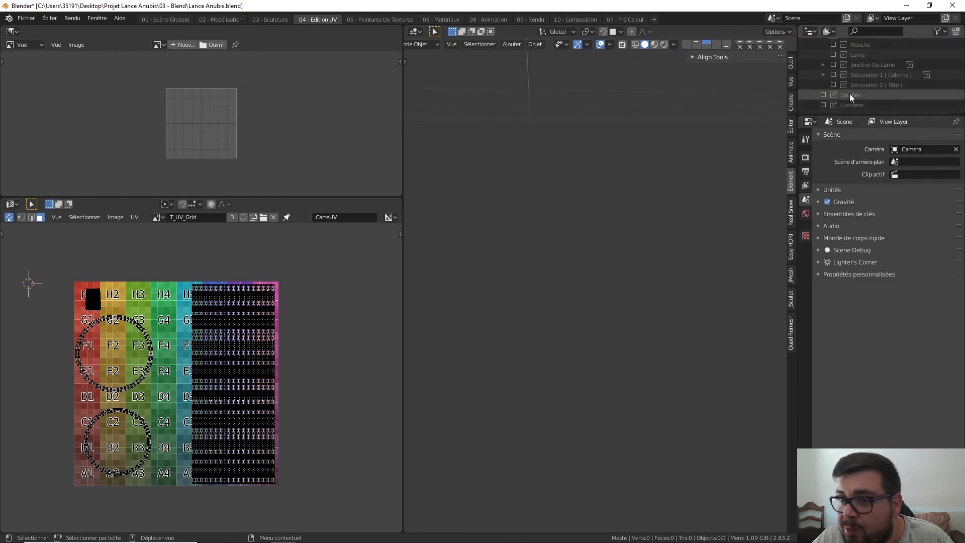
click(833, 84)
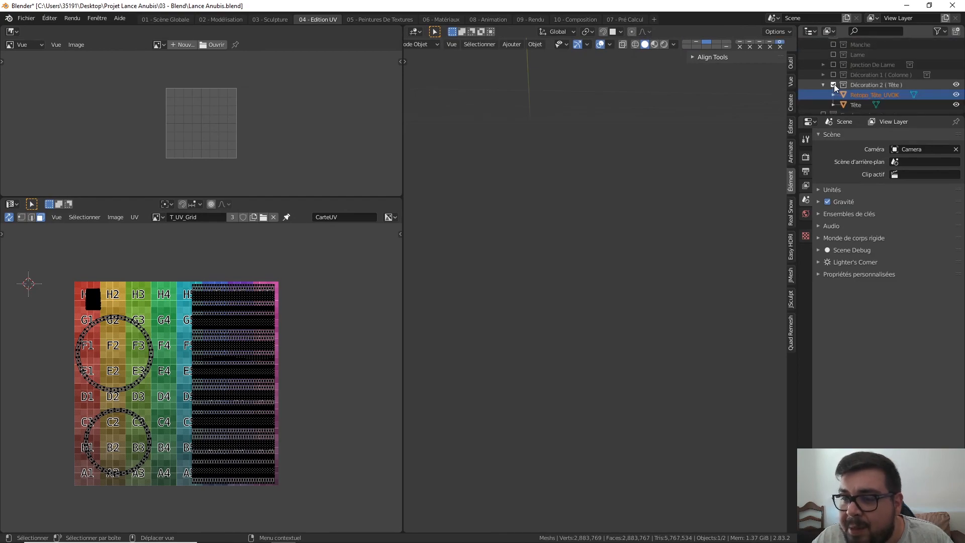
Examine the UV layout and seams of Retopo_Tête_UVOK in Edit Mode, and return to Object Mode.
click(861, 95)
scroll(568, 263, down, 6)
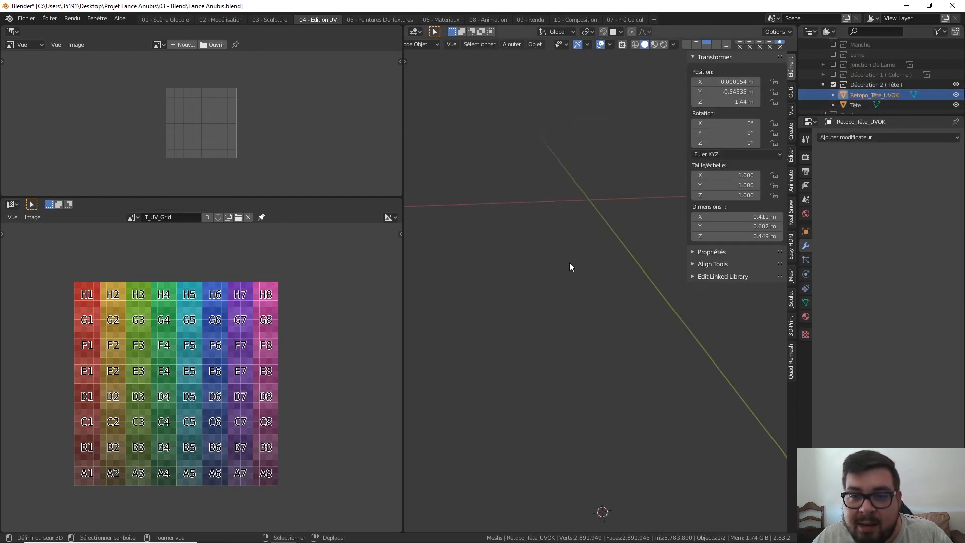
key(Tab)
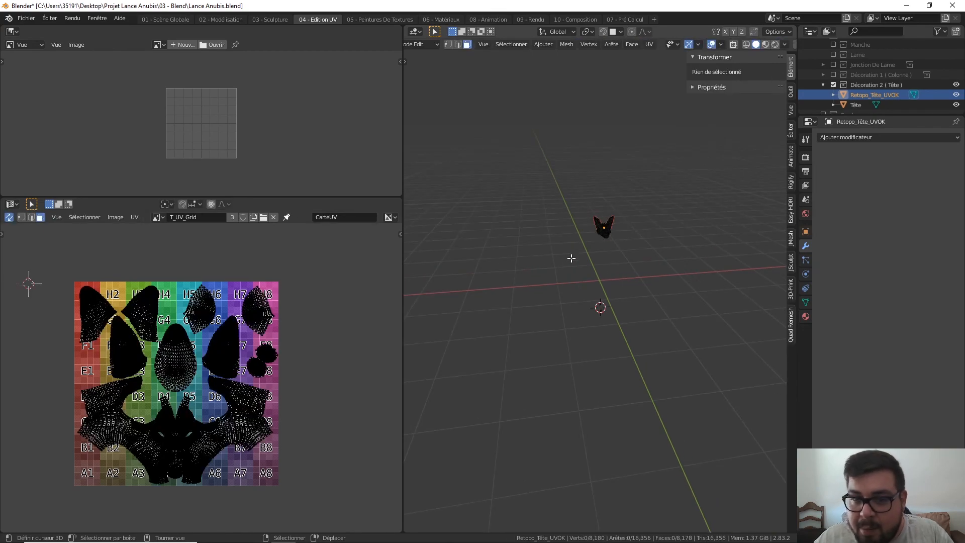
scroll(568, 260, up, 6)
middle_drag(629, 163, 559, 278)
scroll(559, 278, up, 4)
shift+middle_drag(514, 257, 590, 267)
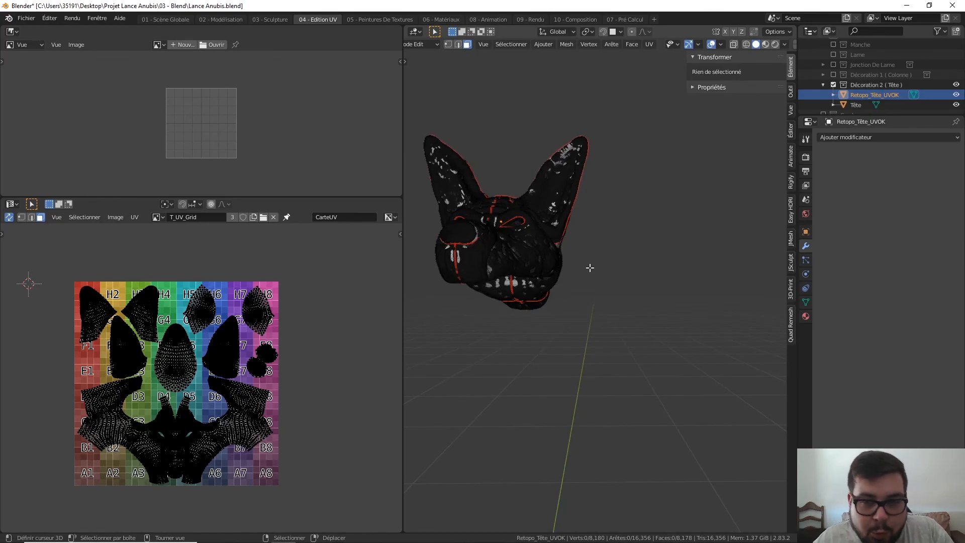
key(Tab)
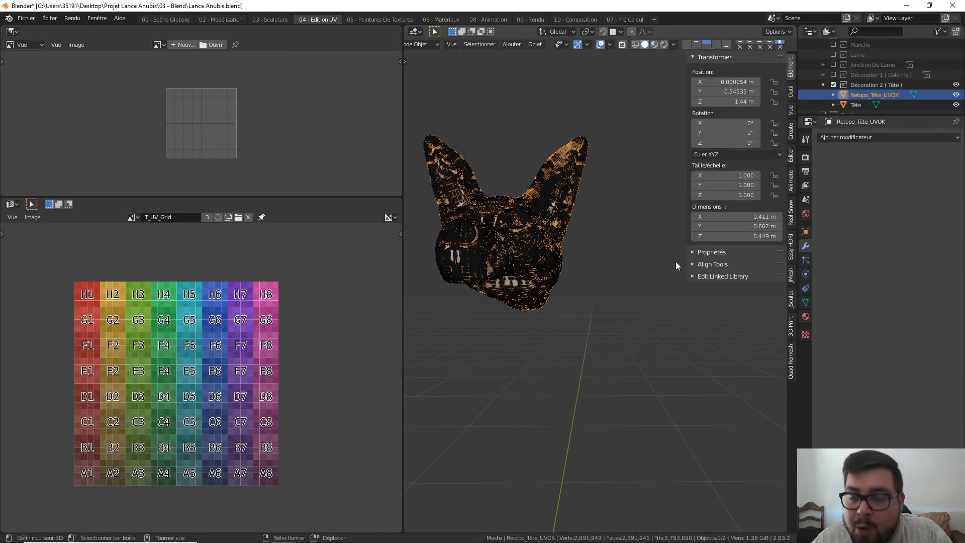
Disable Décoration 2 ( Tête ), briefly show Décoration 1 ( Colonne ), and leave only the Jonction De Lame collection enabled.
click(833, 85)
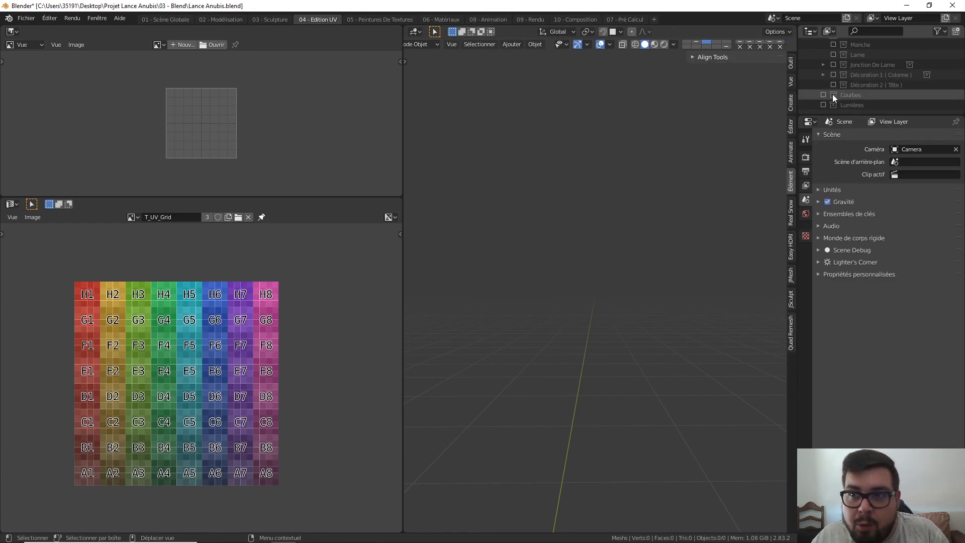
click(833, 75)
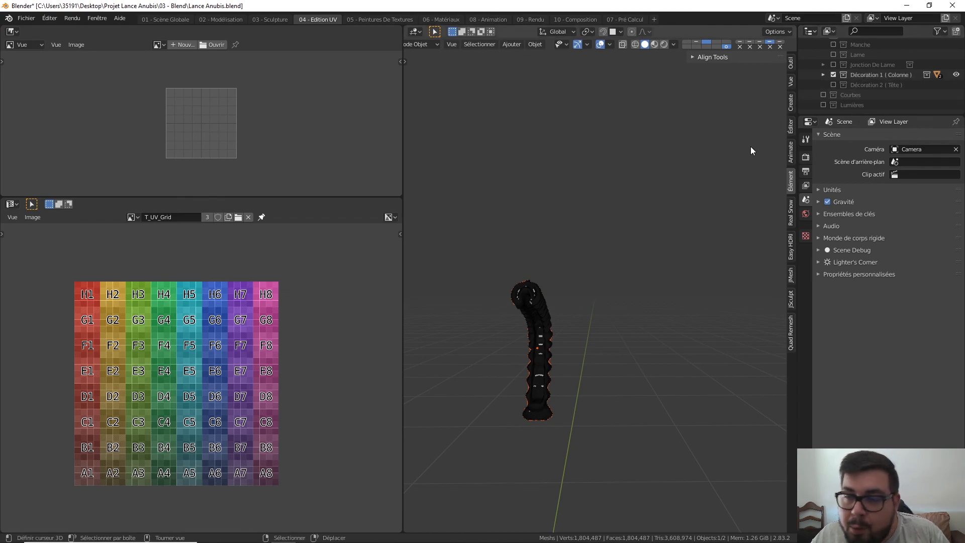
click(832, 74)
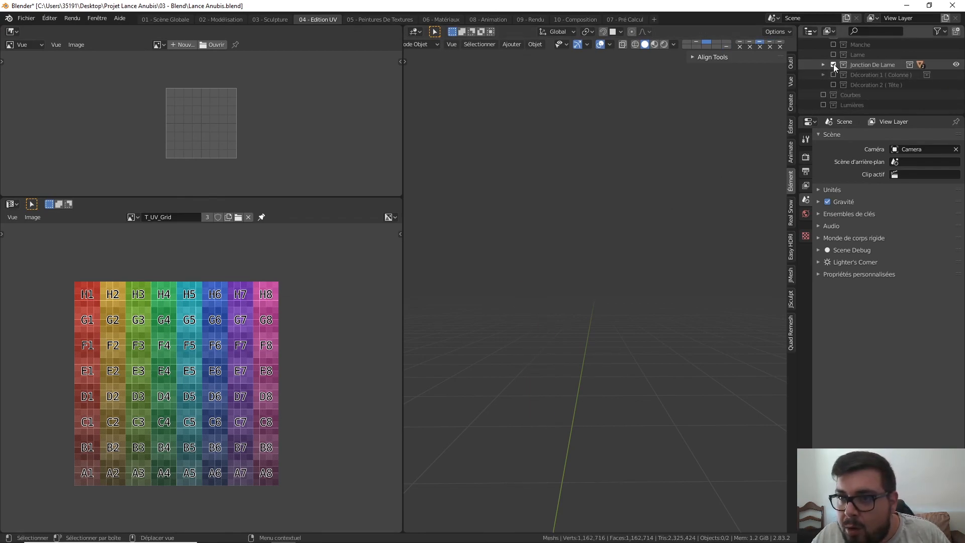